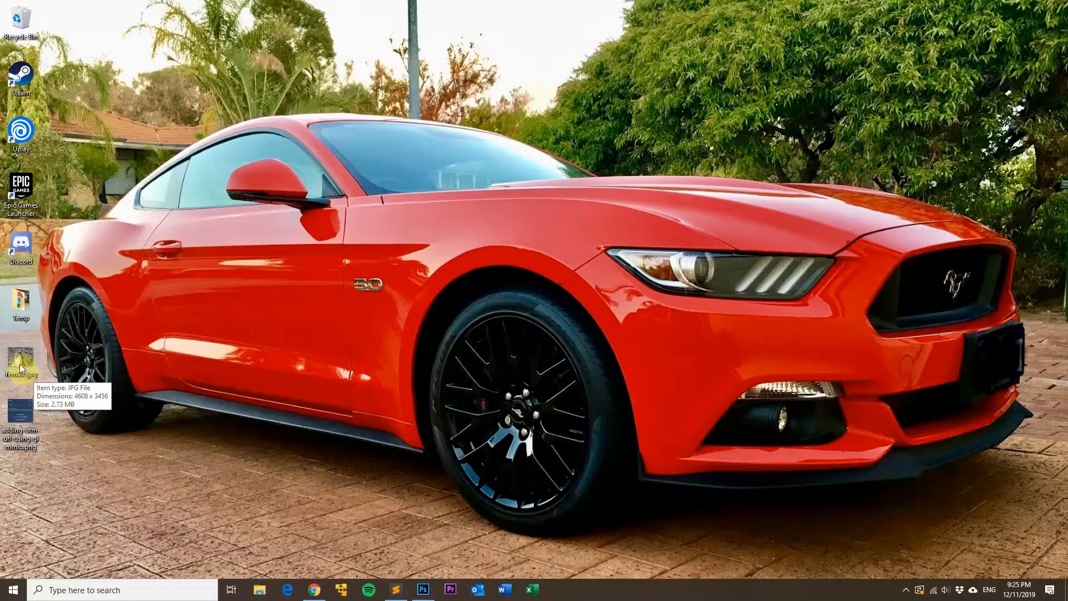
Step: Examine the image dimensions and DPI resolution in the file properties of female.jpg, and close the properties
left_click(18, 364)
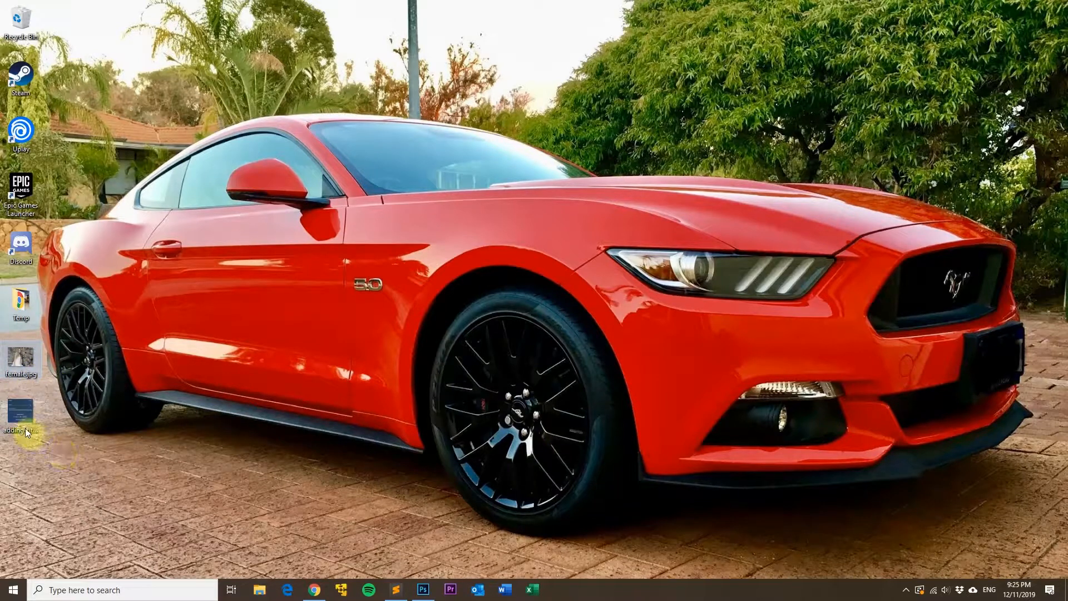
right_click(22, 359)
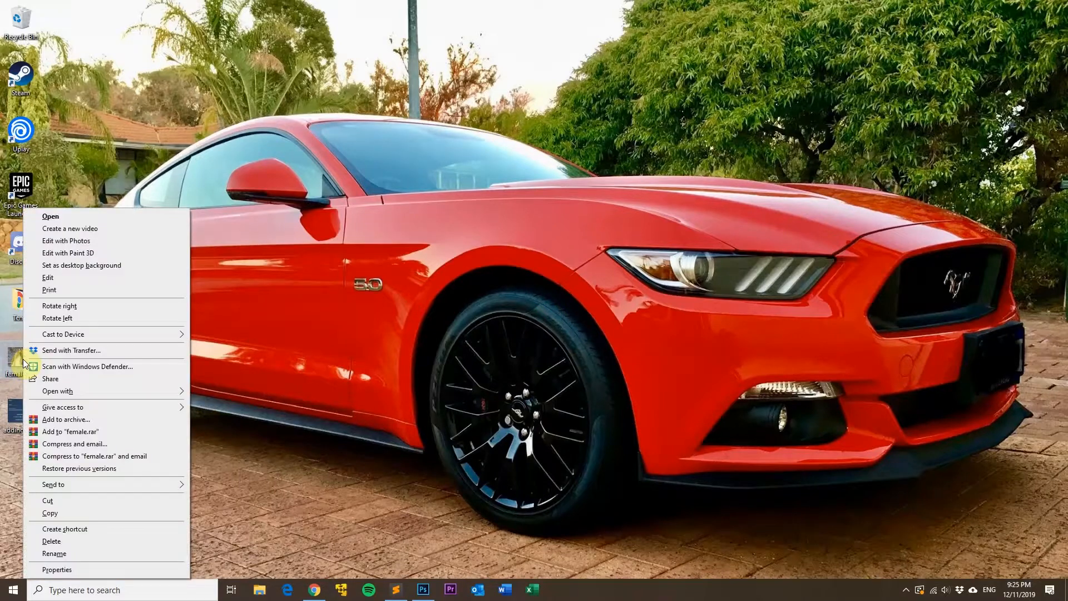
left_click(79, 568)
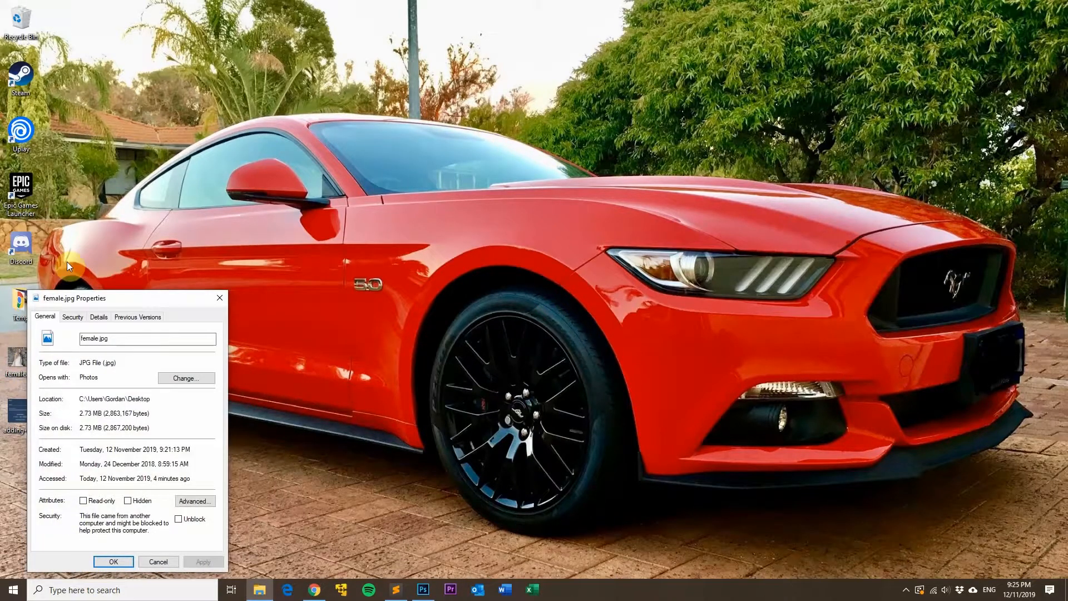
left_click(104, 317)
scroll(131, 456, "down", 3)
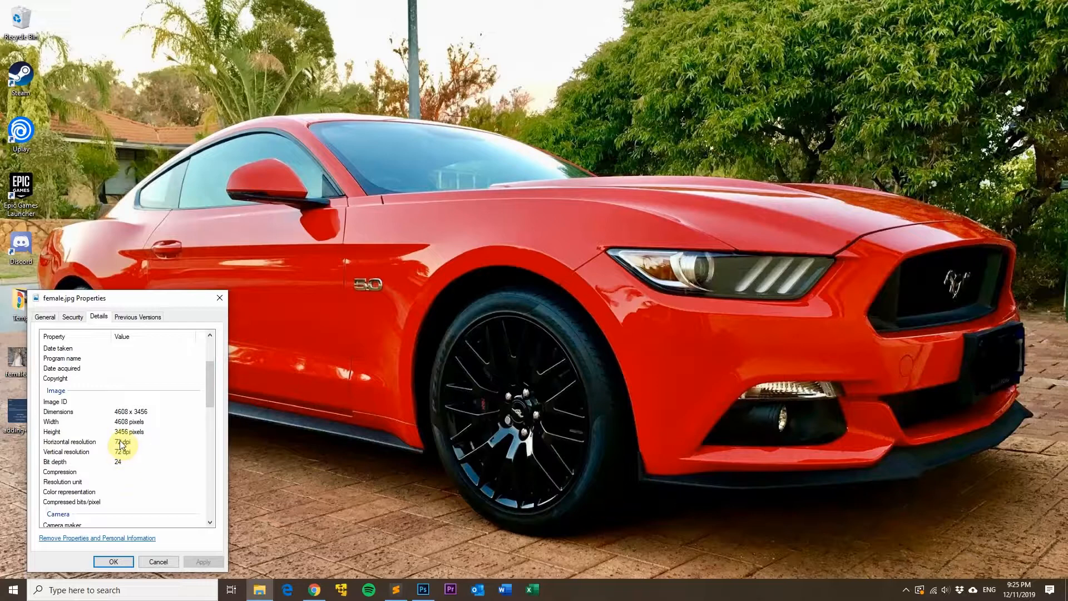
left_click_drag(166, 297, 205, 231)
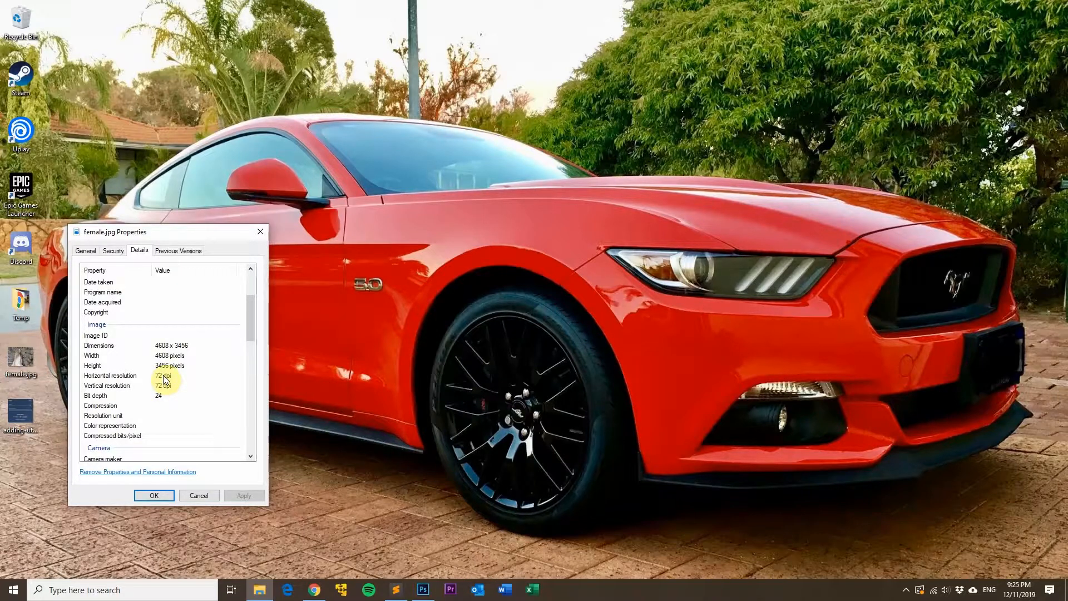
left_click(202, 496)
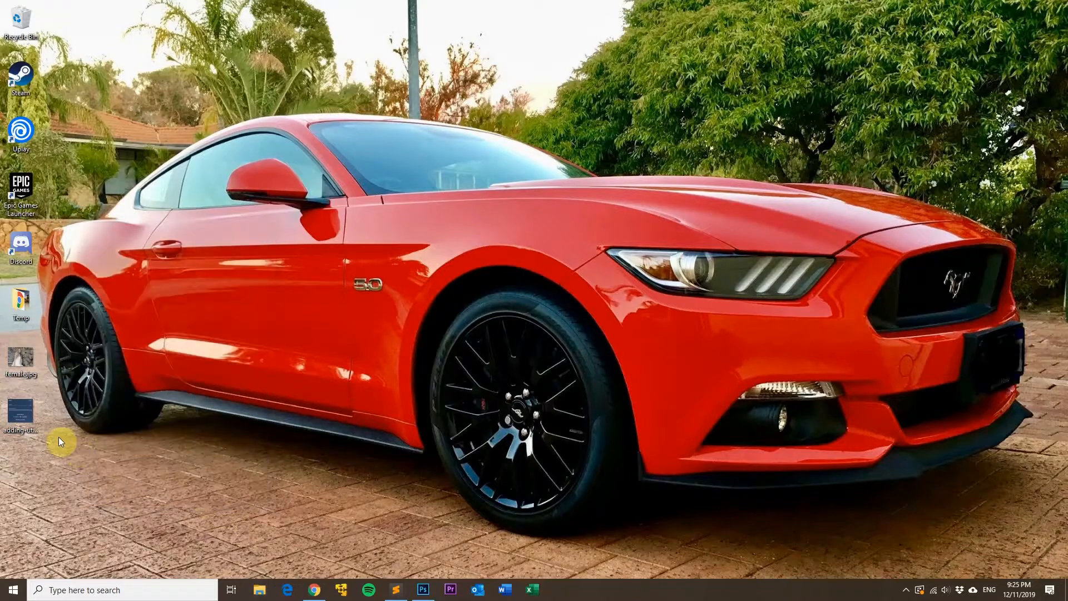
Step: Look through the detailed file properties of adding-utm-url-using-gimmio.png for its dimensions and DPI, and close them
left_click(22, 416)
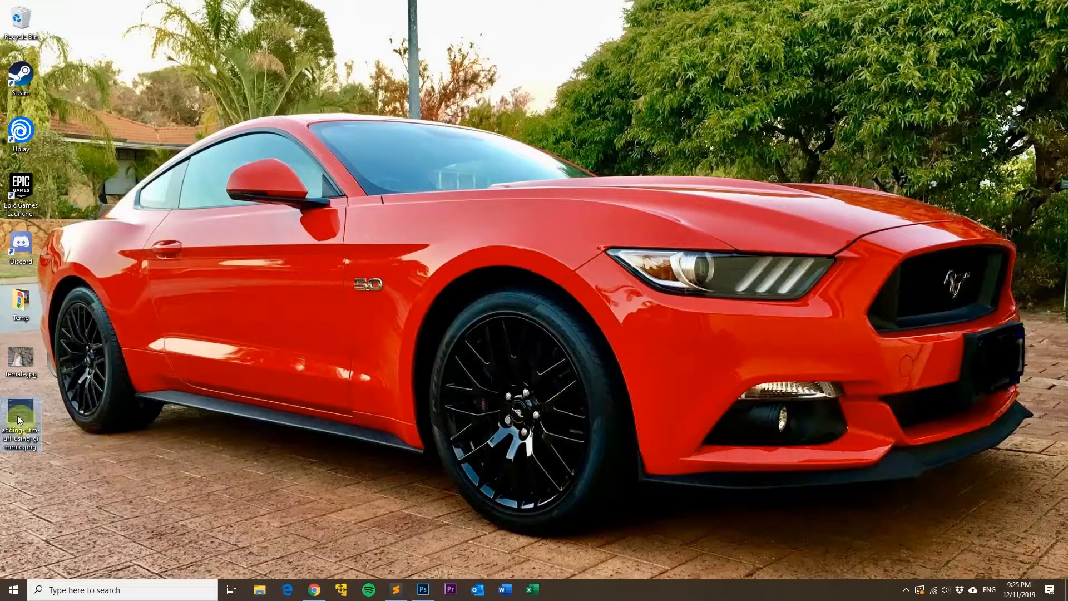
right_click(22, 414)
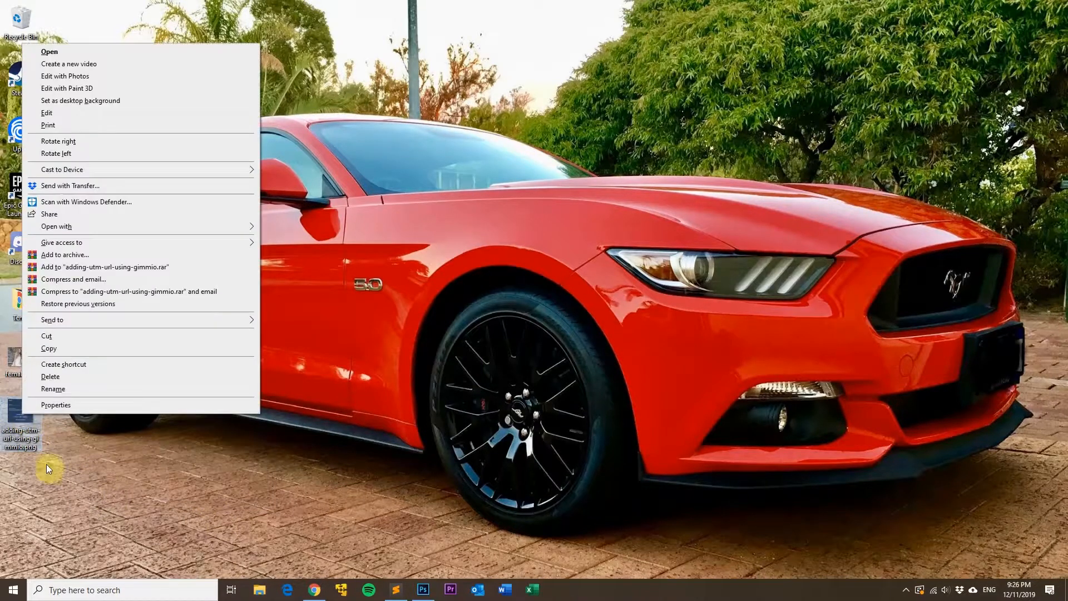
left_click(72, 409)
left_click(97, 318)
left_click_drag(138, 298, 193, 244)
scroll(174, 403, "down", 2)
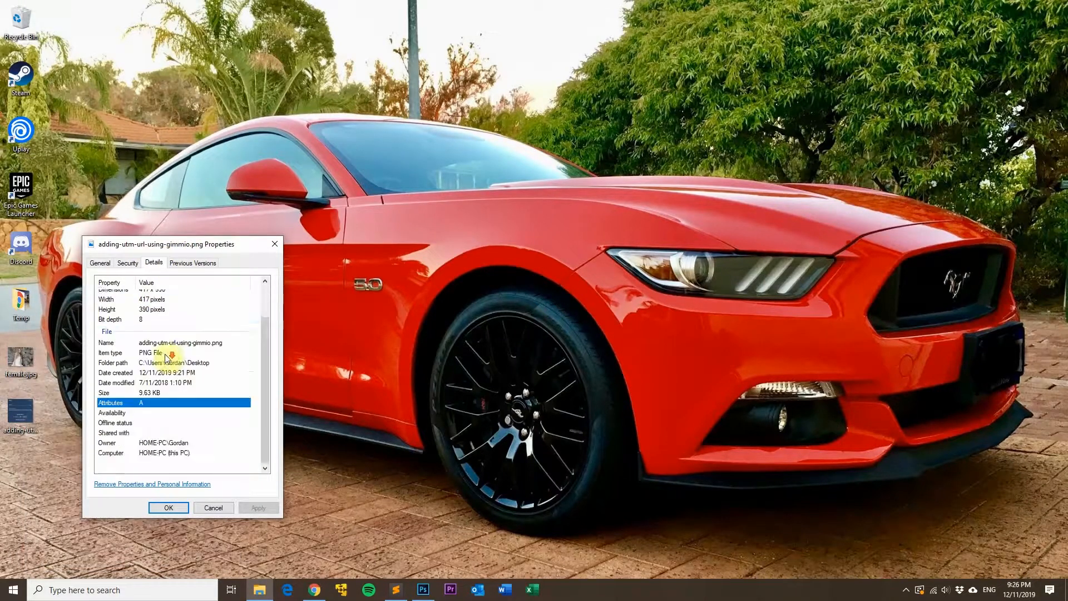
scroll(153, 369, "up", 2)
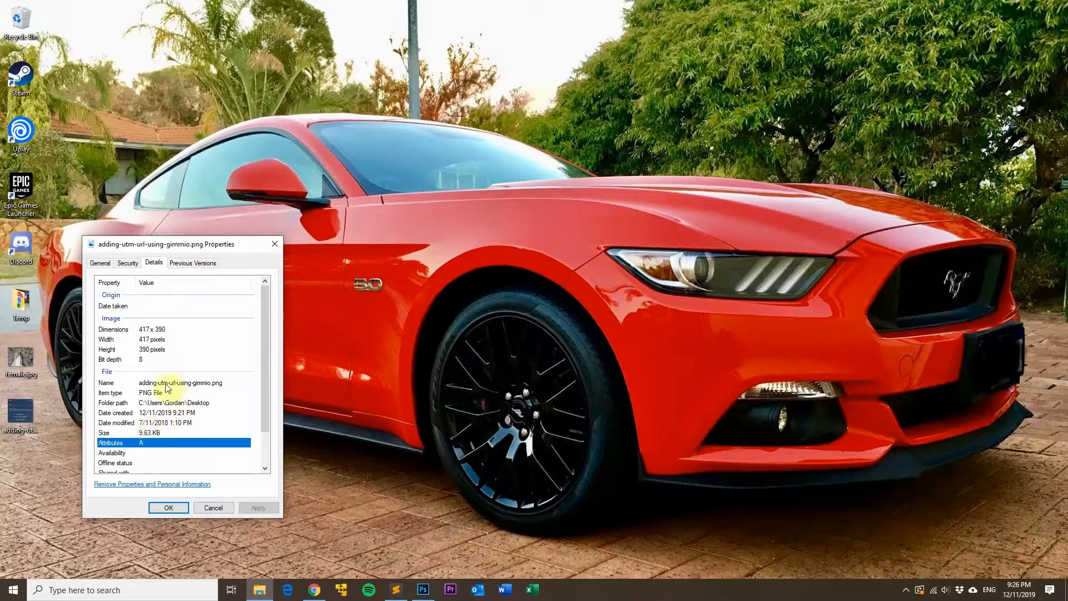
scroll(155, 389, "down", 2)
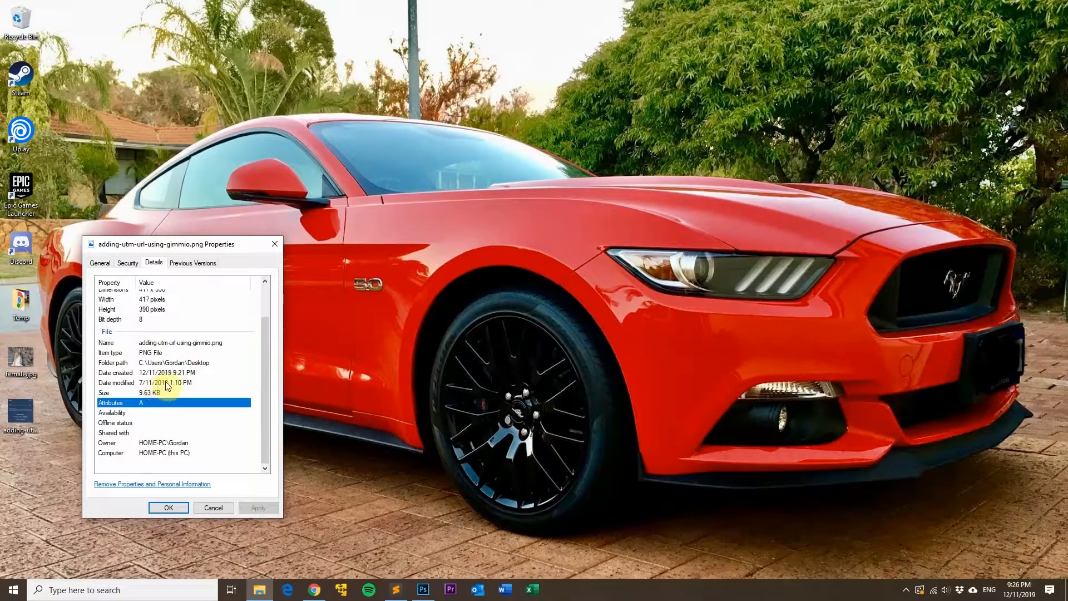
scroll(167, 382, "up", 2)
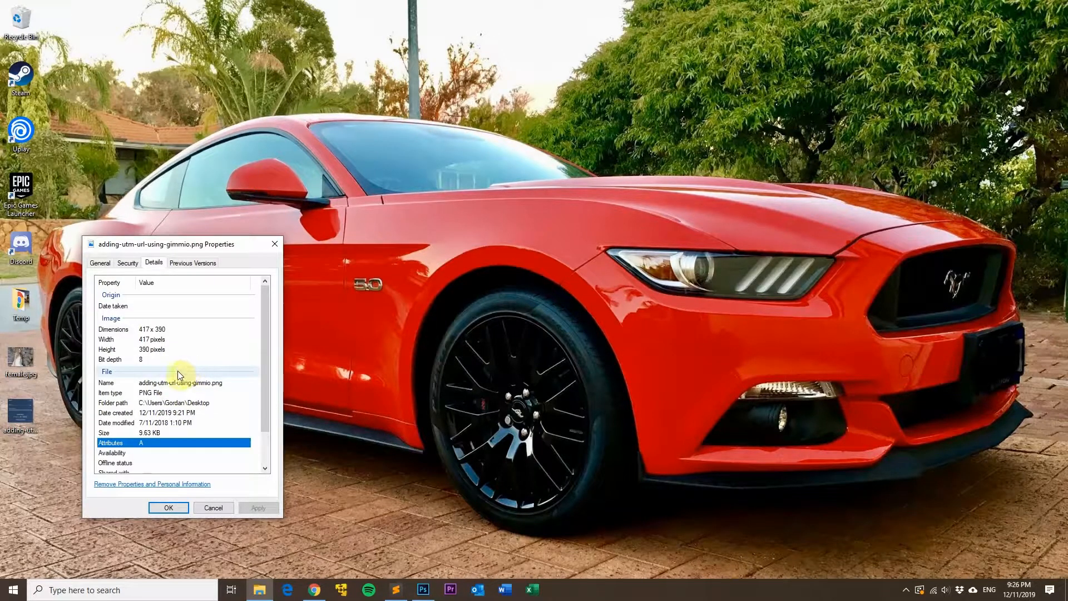
left_click(212, 508)
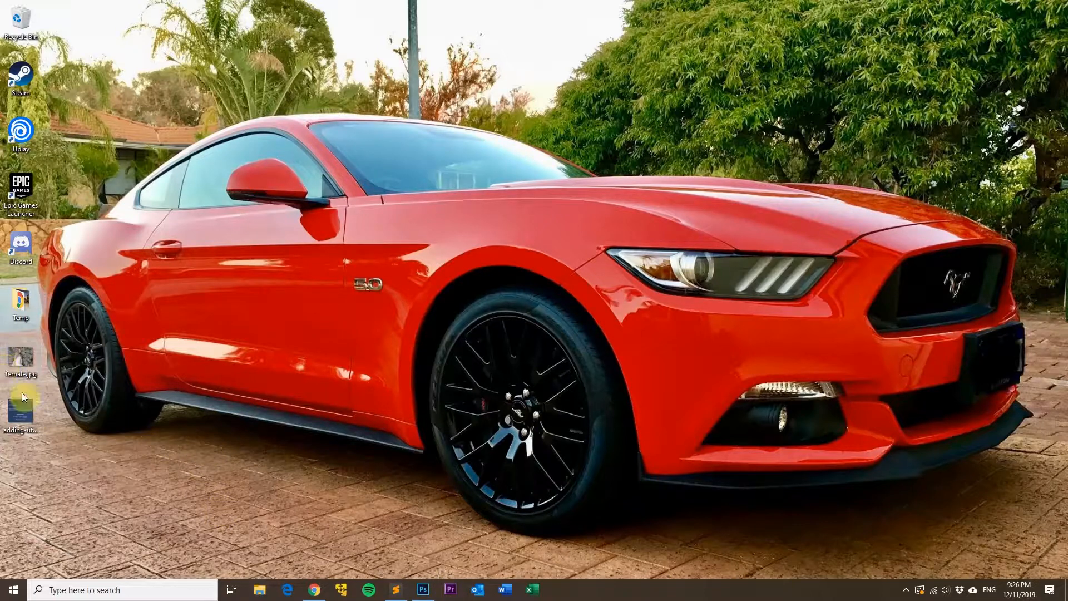
Step: Open adding-utm-url-using-gimmio.png from the desktop in Photoshop and bring up its image size settings
right_click(22, 414)
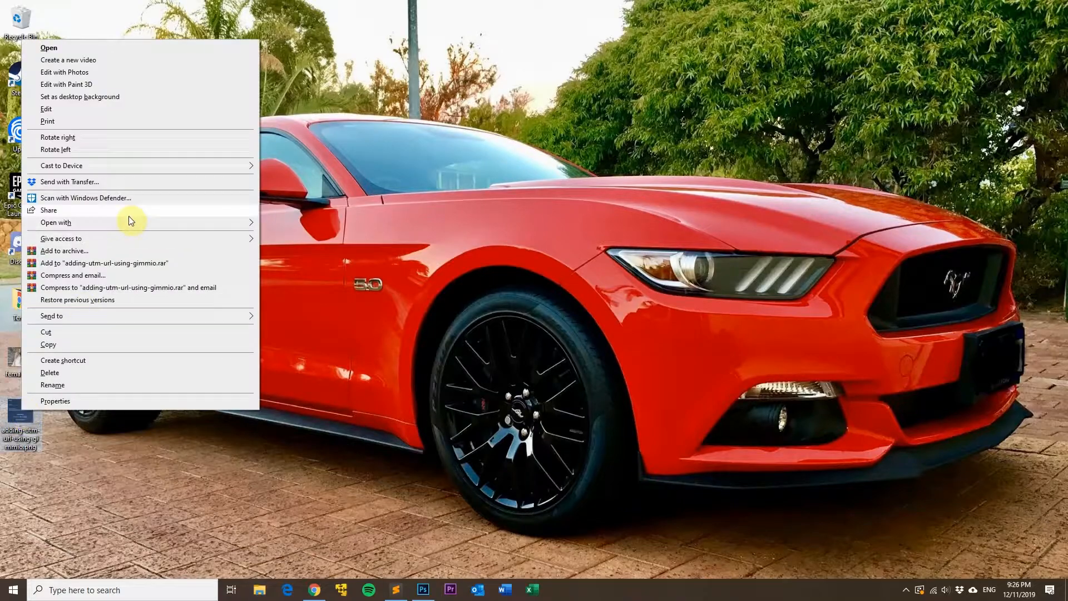
mouse_move(135, 222)
left_click(323, 225)
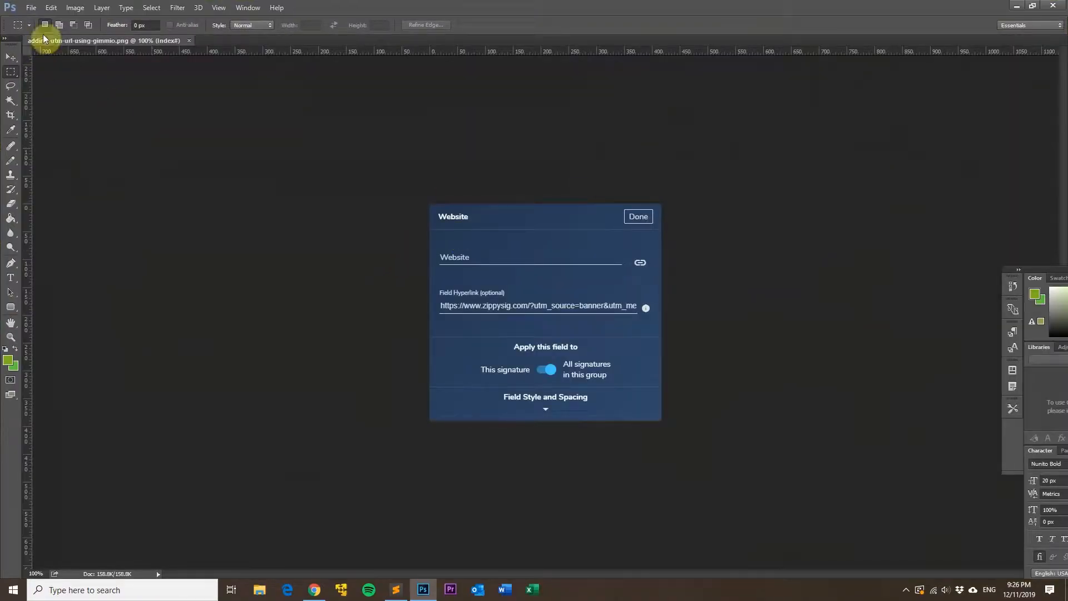
left_click(74, 8)
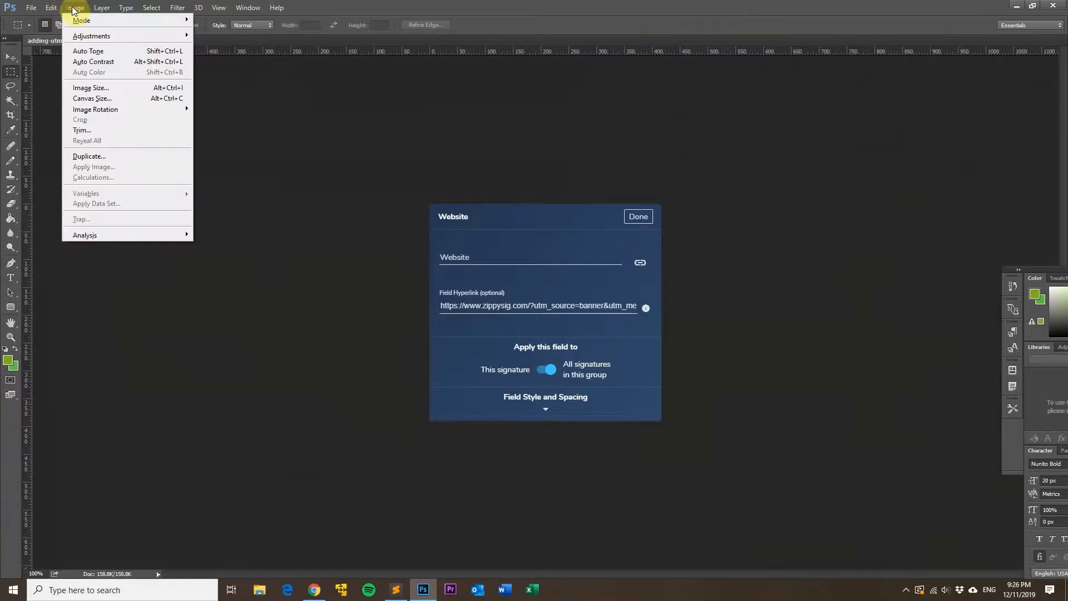
left_click(95, 88)
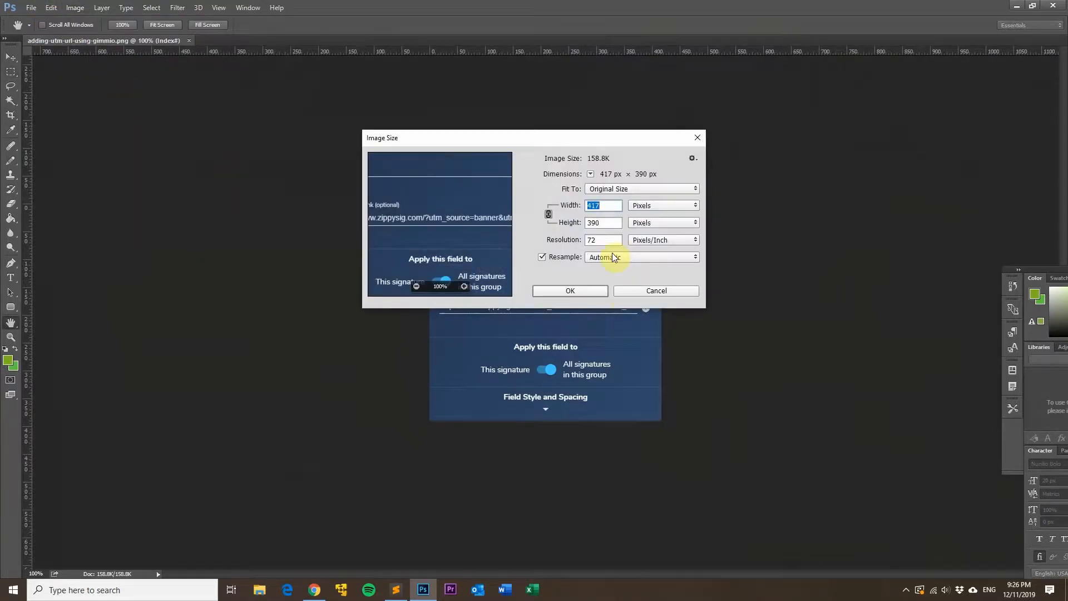
Step: Check the PNG's resolution in pixels per inch, leave the image size unmodified, and close Photoshop
left_click(604, 240)
left_click(606, 240)
left_click_drag(621, 240, 587, 239)
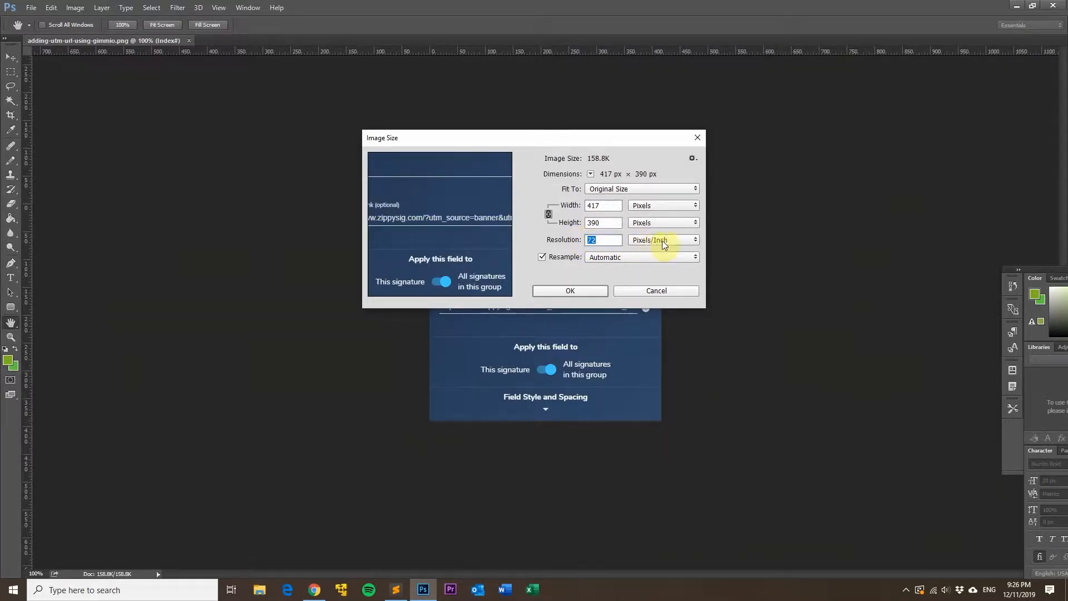
left_click(607, 239)
double_click(597, 241)
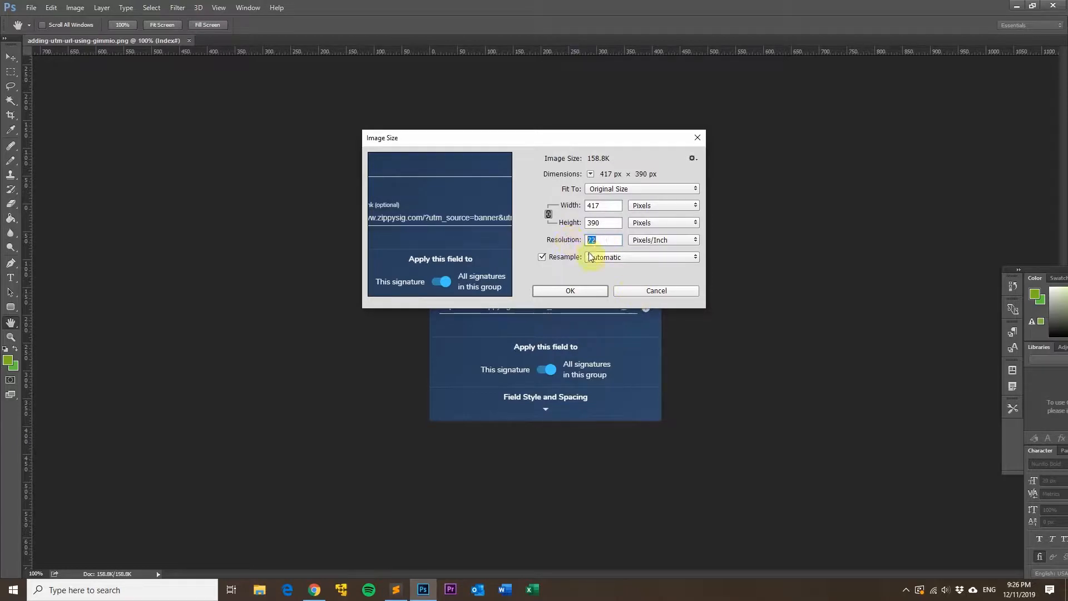
left_click(666, 291)
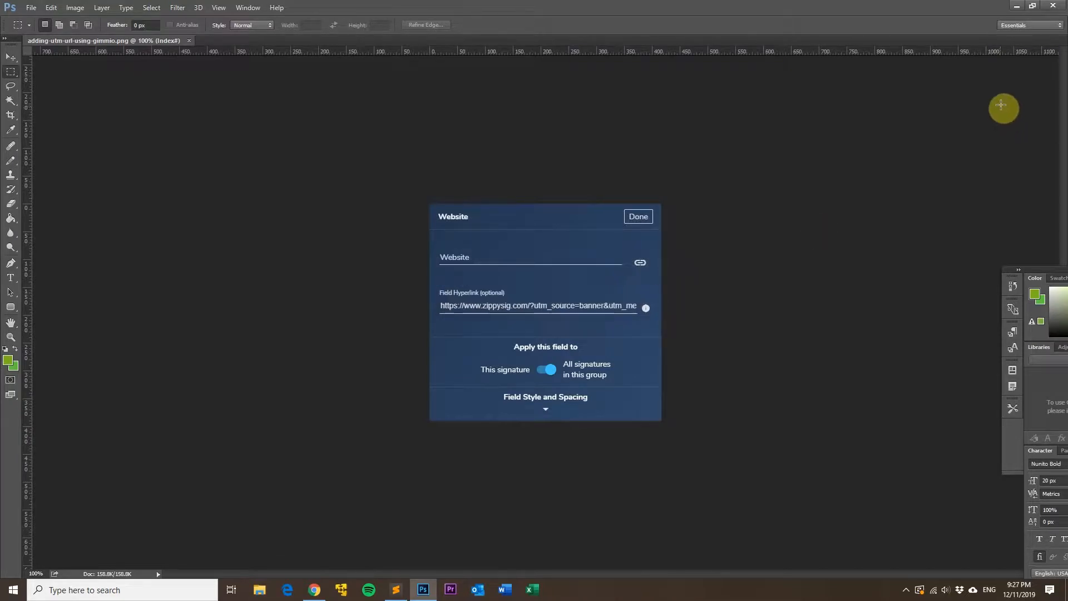
left_click(1060, 4)
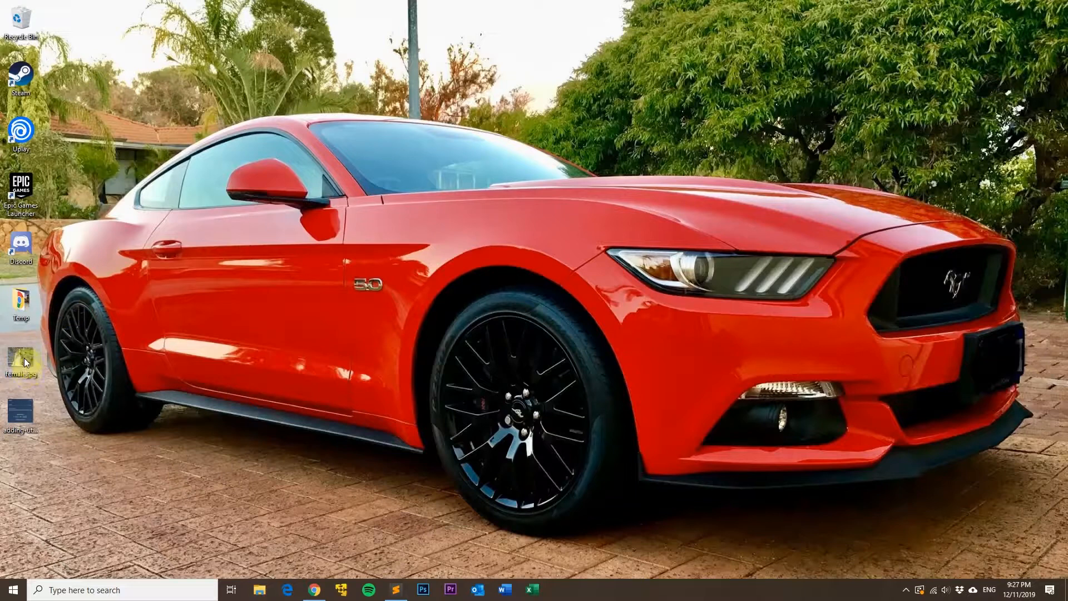
right_click(24, 361)
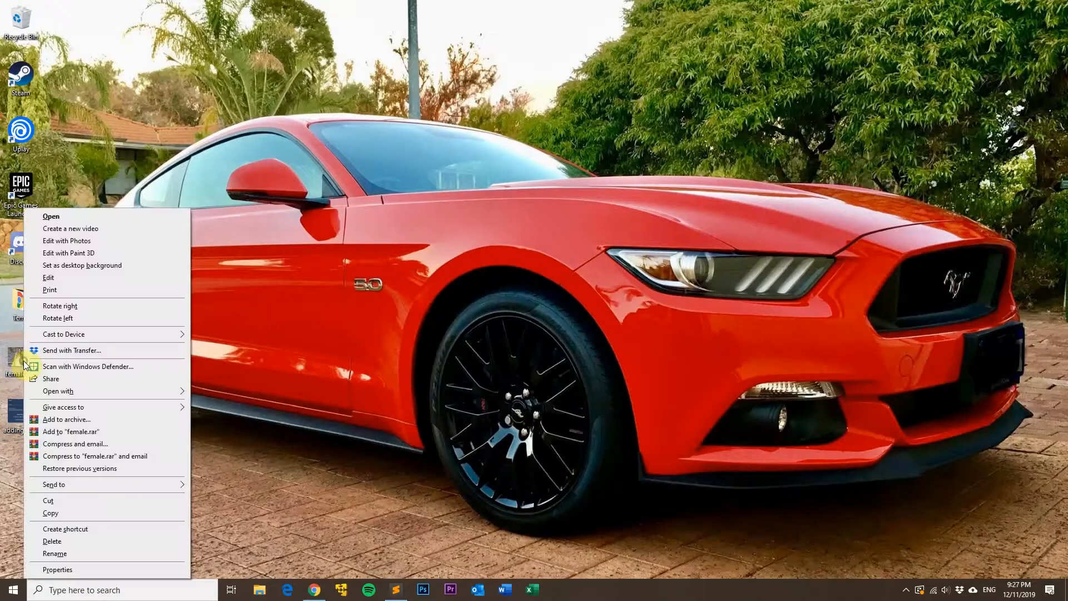
mouse_move(63, 393)
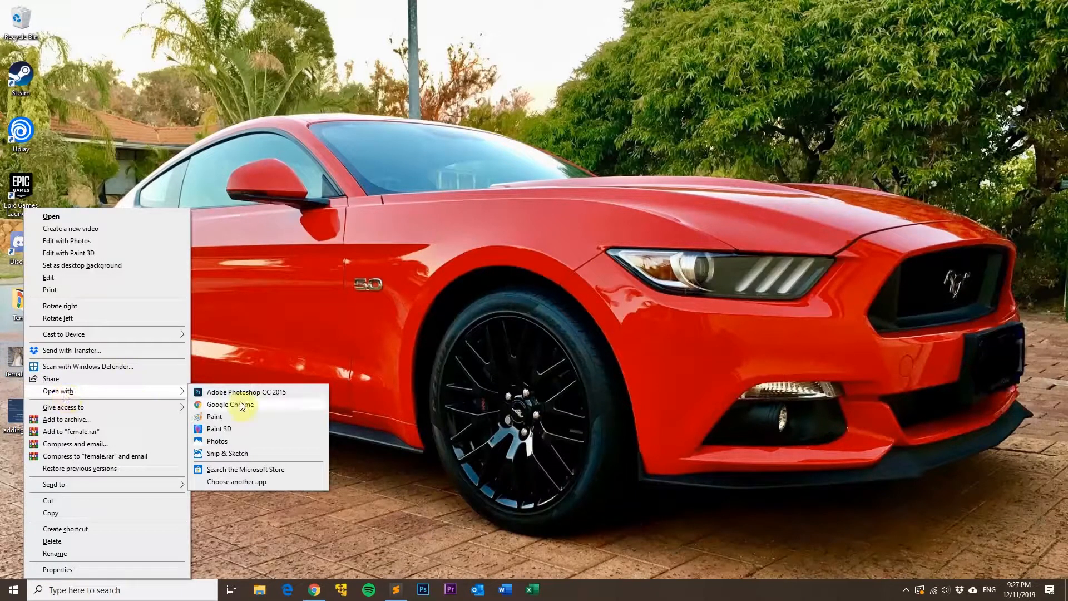
left_click(21, 412)
Step: Open adding-utm-url-using-gimmio.png from the desktop in Photoshop again
right_click(23, 410)
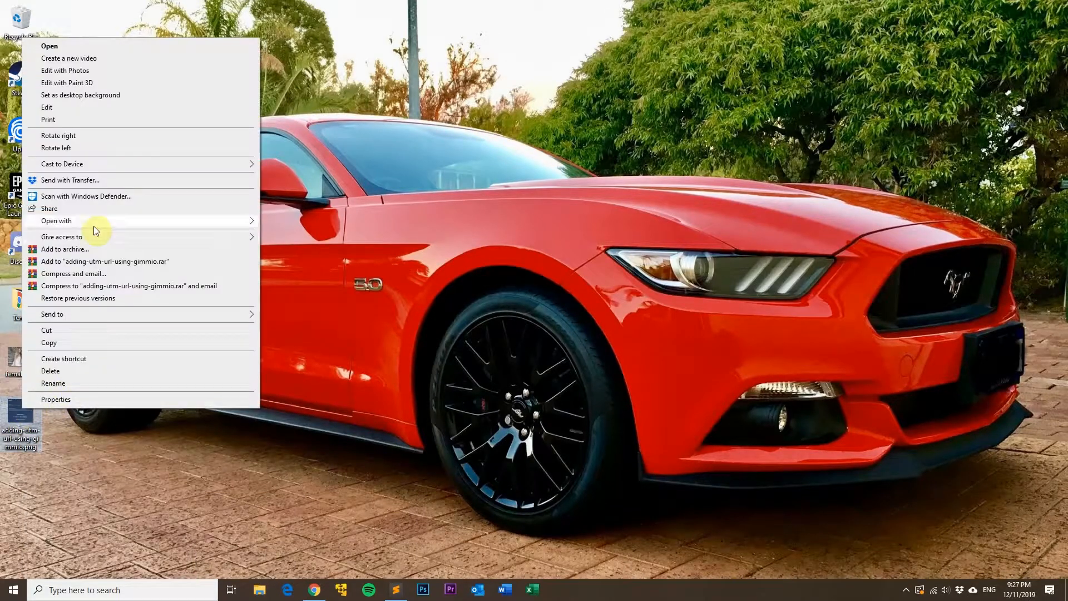
mouse_move(101, 225)
left_click(325, 223)
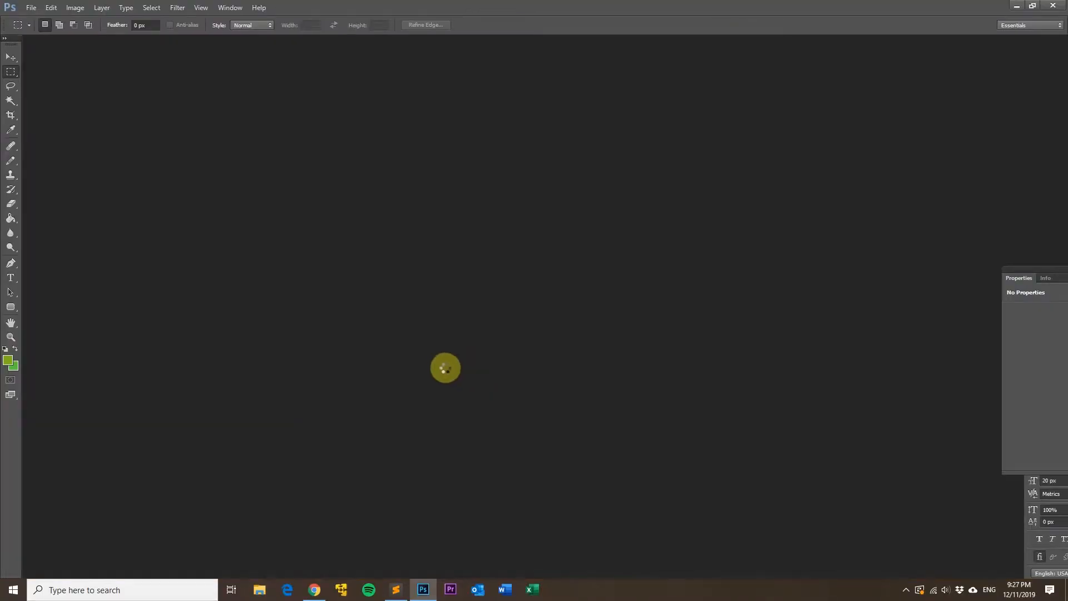
Step: Set the PNG's resolution to 96 pixels/inch with automatic resampling and apply the new image size
left_click(75, 7)
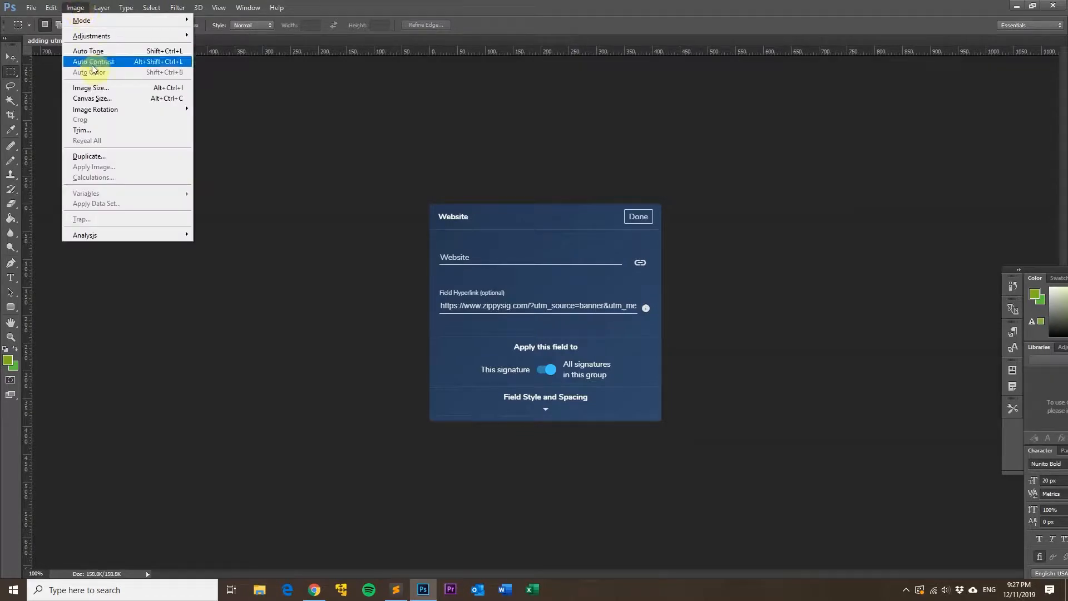
left_click(91, 88)
left_click_drag(579, 138, 287, 130)
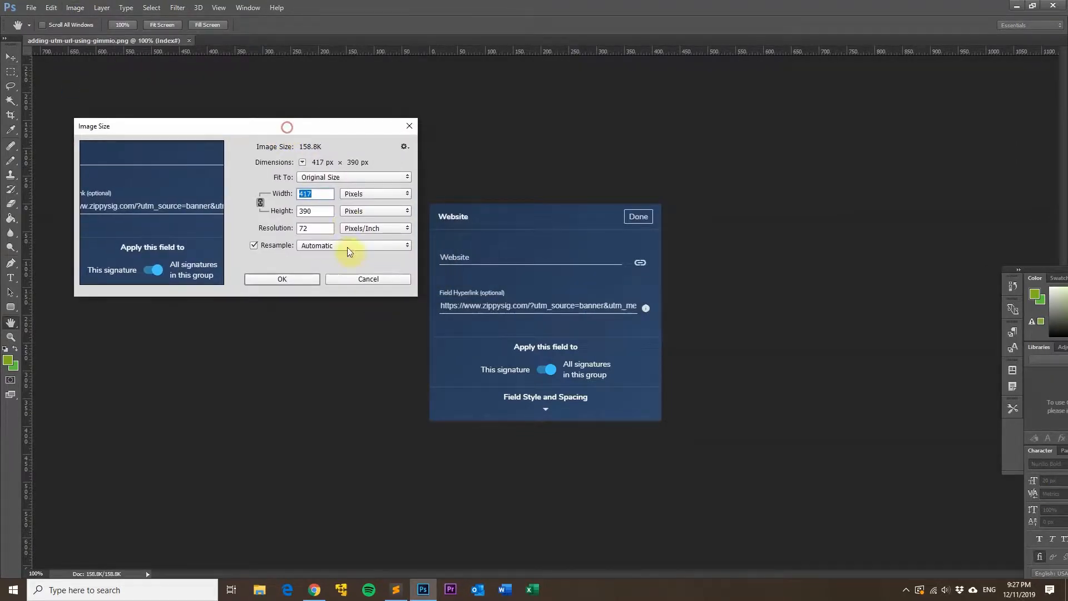
left_click_drag(321, 227, 290, 228)
type("96")
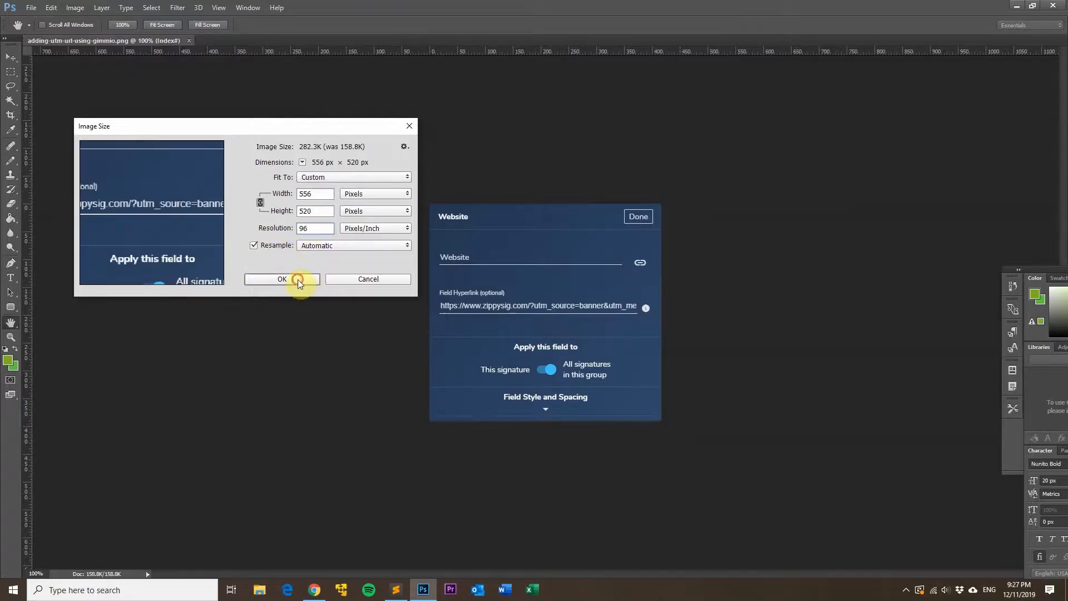
left_click(282, 278)
key("m")
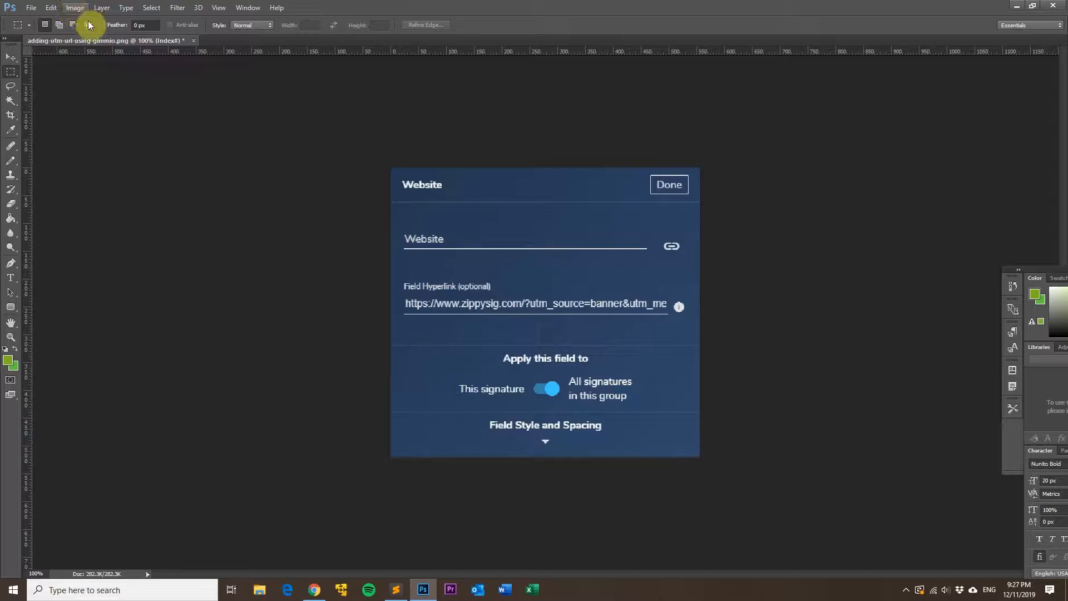
Step: Save the resized PNG under its existing name, close the document and return to the desktop
left_click(32, 8)
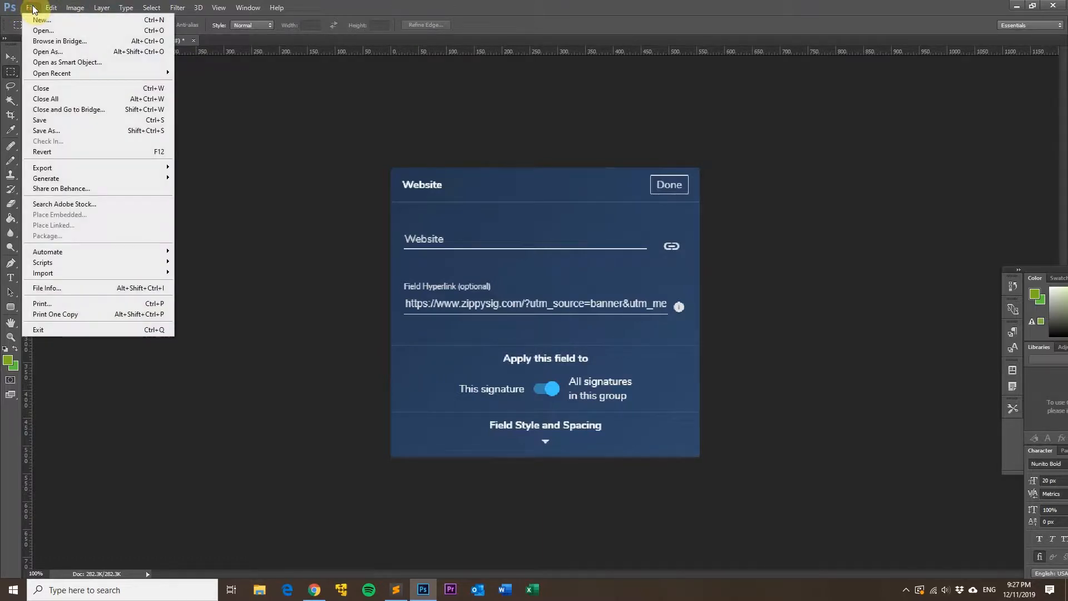
left_click(49, 124)
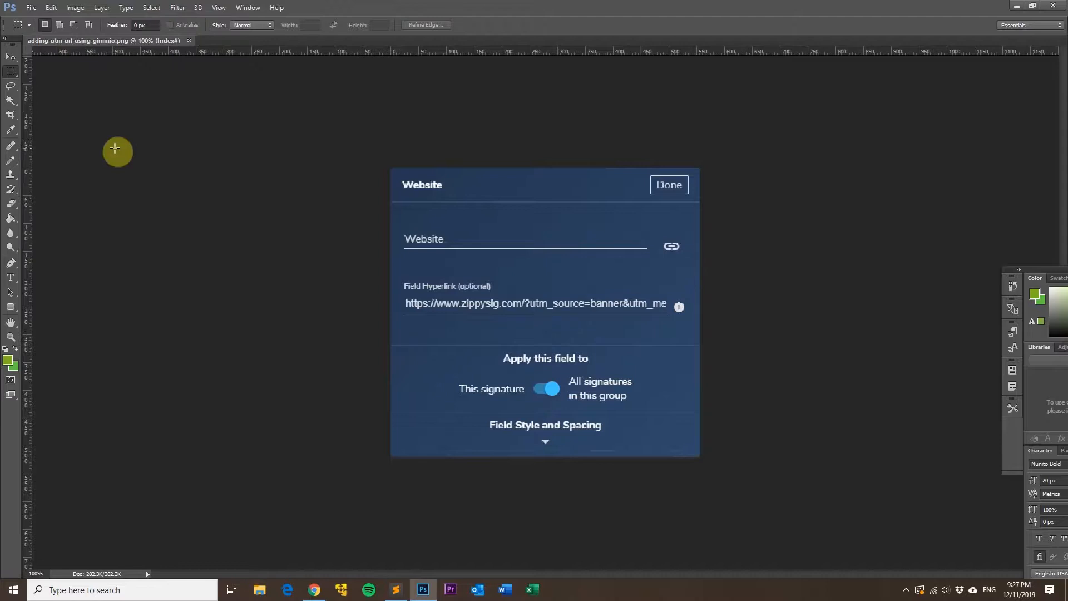
left_click(189, 42)
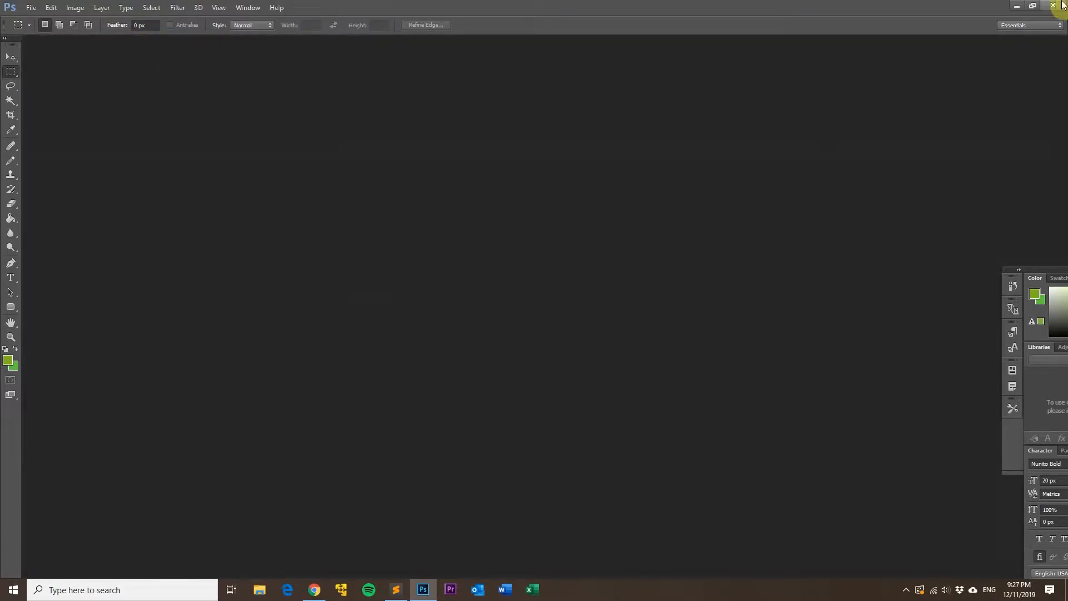
left_click(1018, 7)
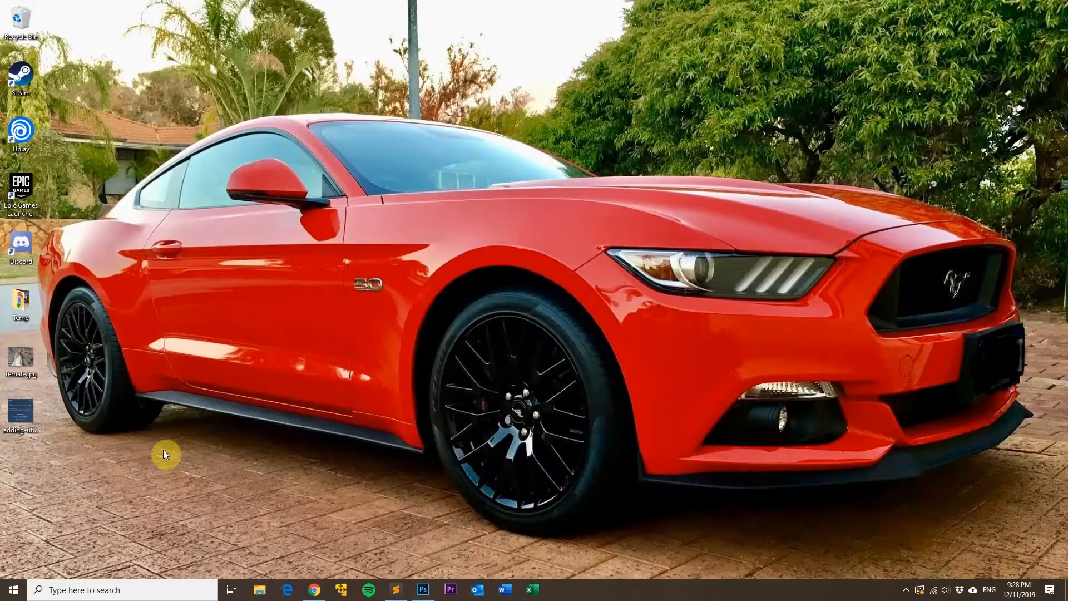
Step: Open female.jpg from the desktop in Adobe Photoshop CC 2015
right_click(25, 358)
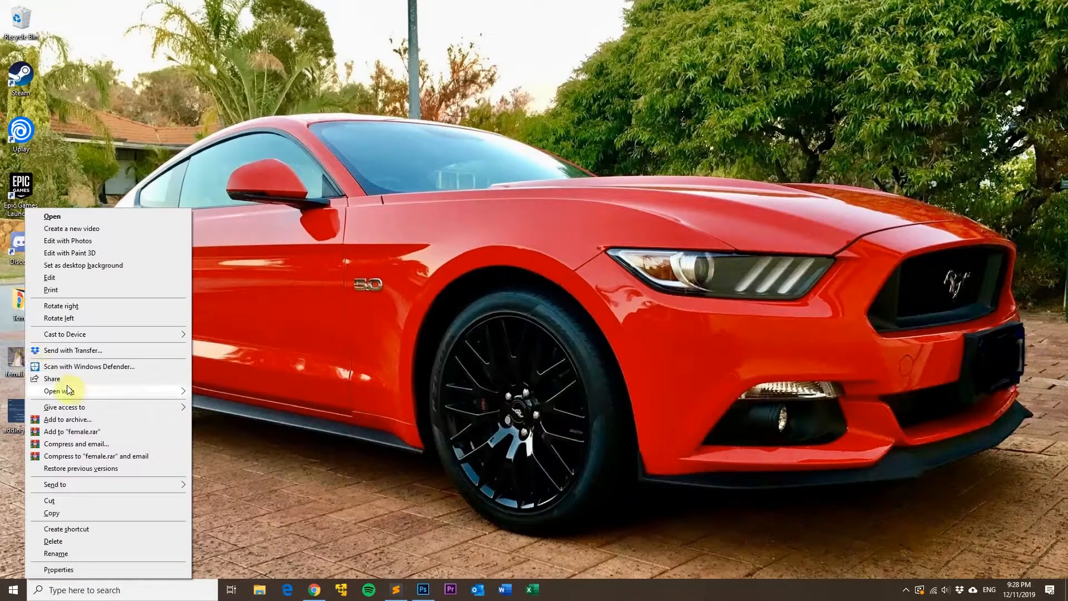
mouse_move(66, 391)
left_click(255, 395)
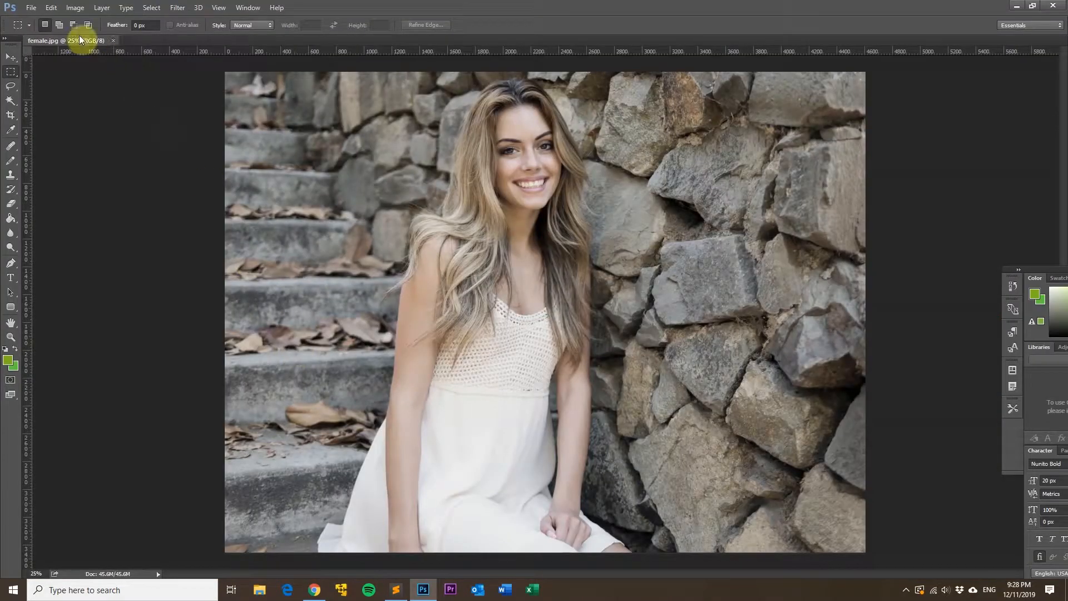
Step: Set the resolution of female.jpg to 96 pixels/inch with automatic resampling and apply the new image size
left_click(81, 9)
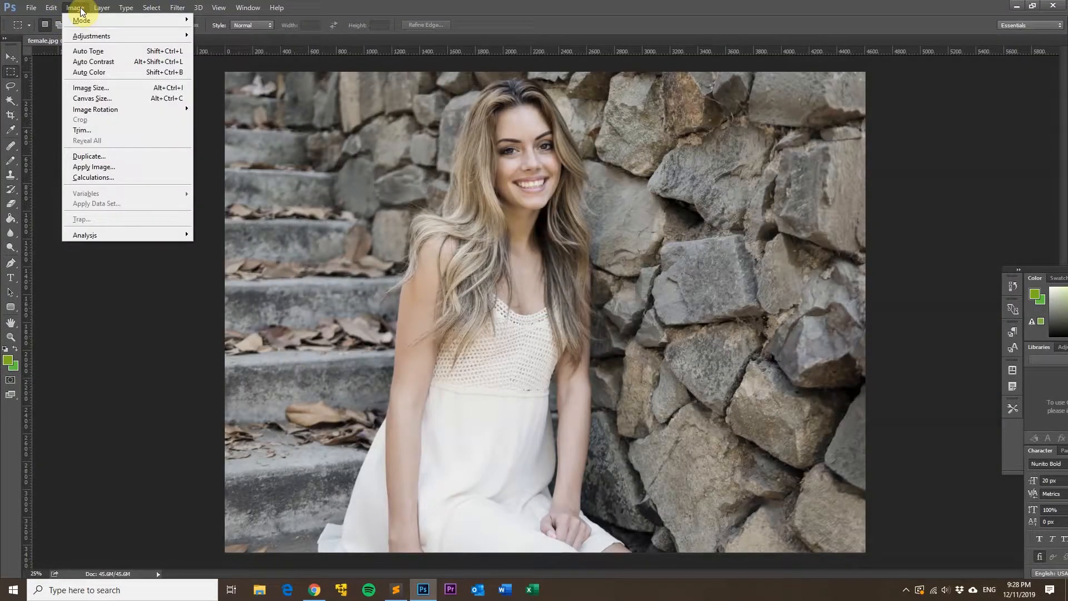
left_click(92, 88)
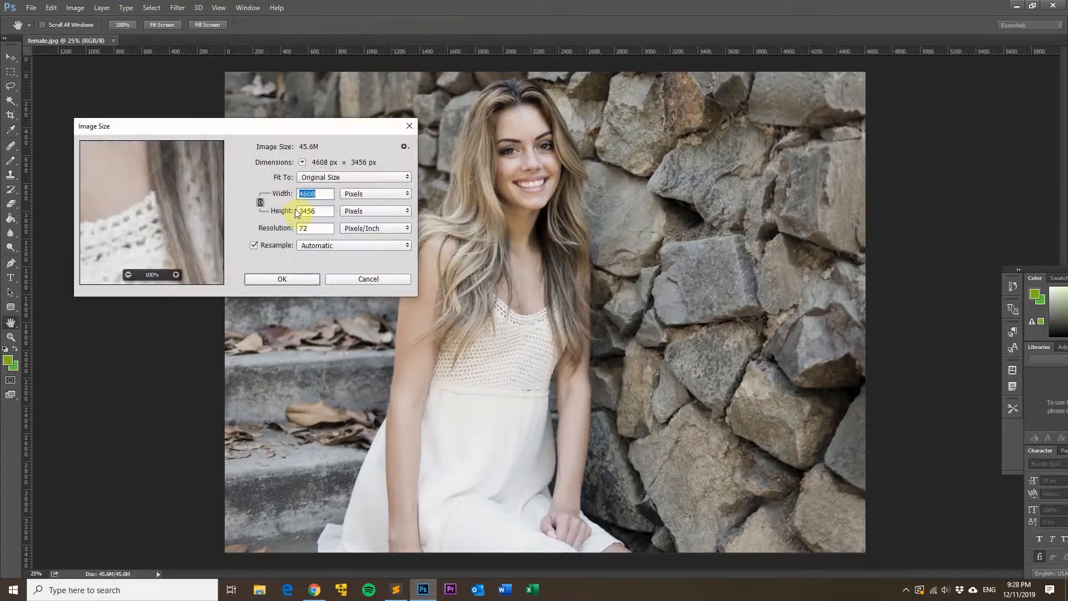
left_click(317, 226)
left_click_drag(316, 226, 253, 225)
type("96")
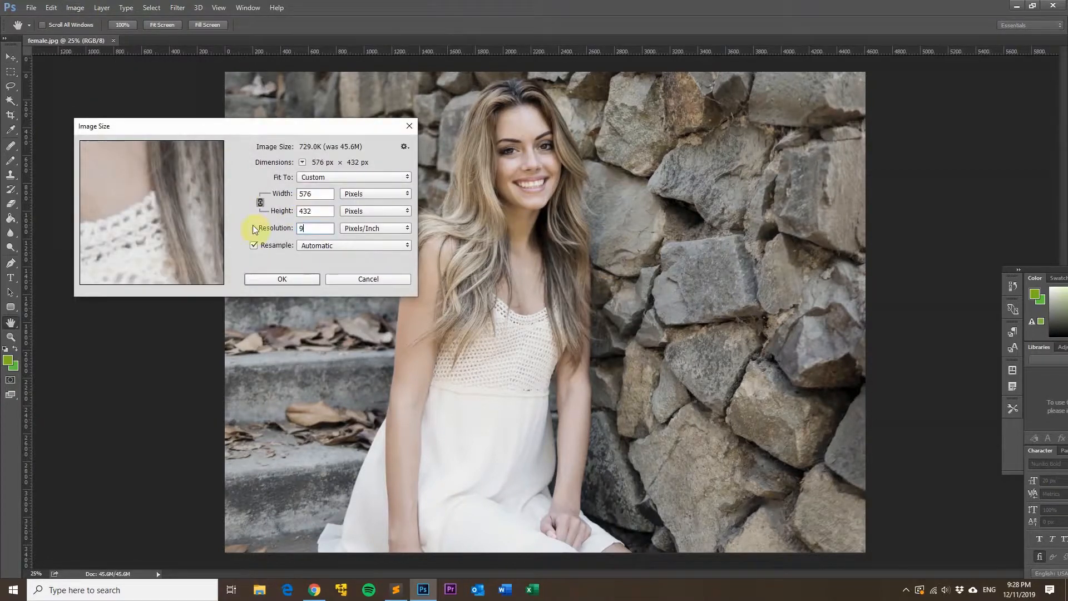
left_click(281, 279)
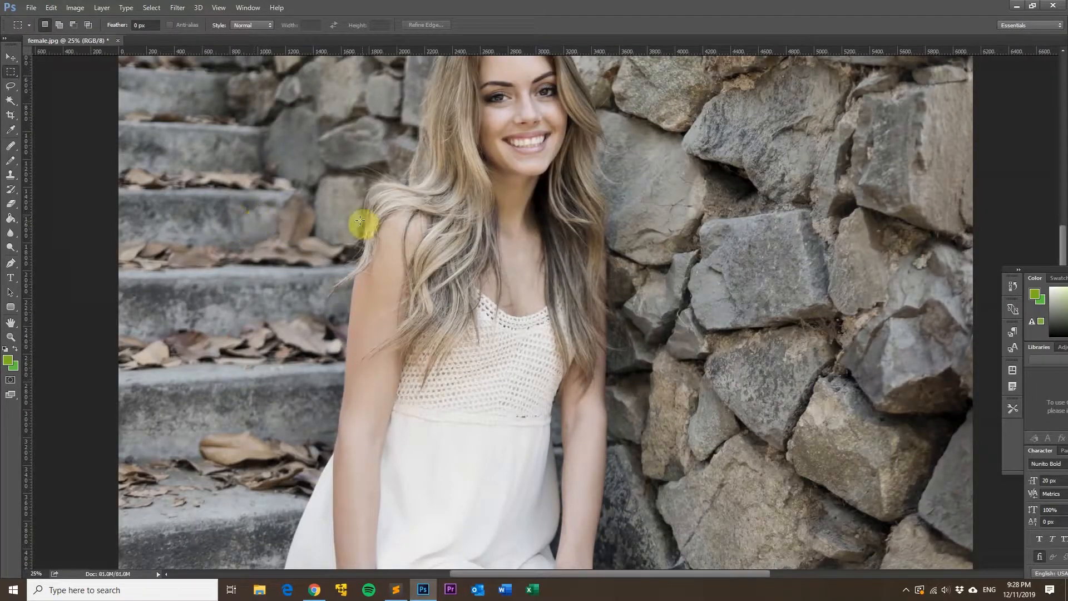
Step: Save female.jpg as a progressive JPEG at maximum quality 12 with 3 scans, close the document and return to the desktop
left_click(28, 9)
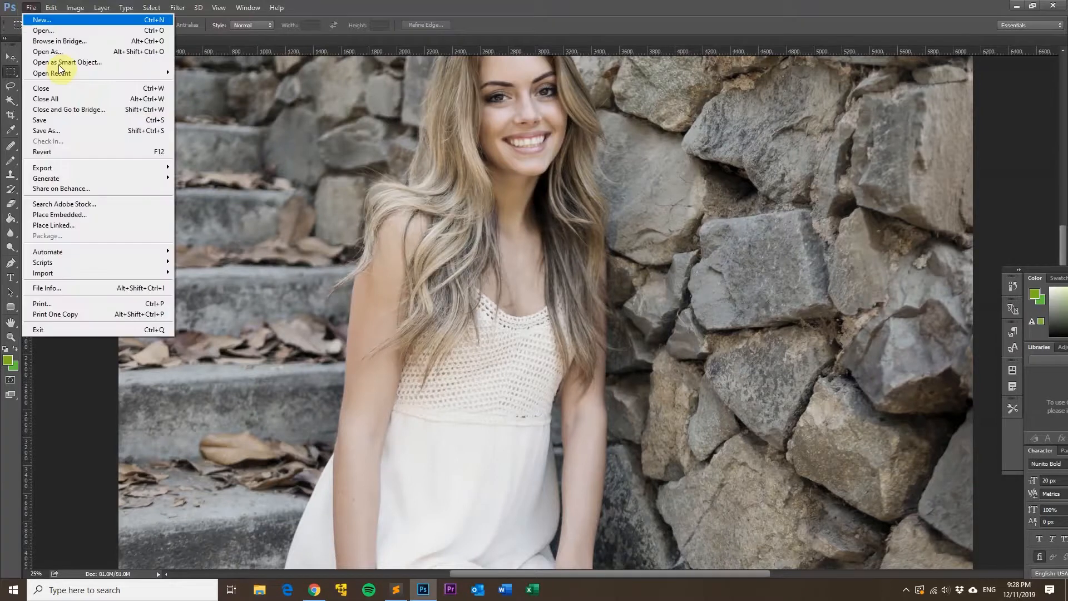
left_click(52, 116)
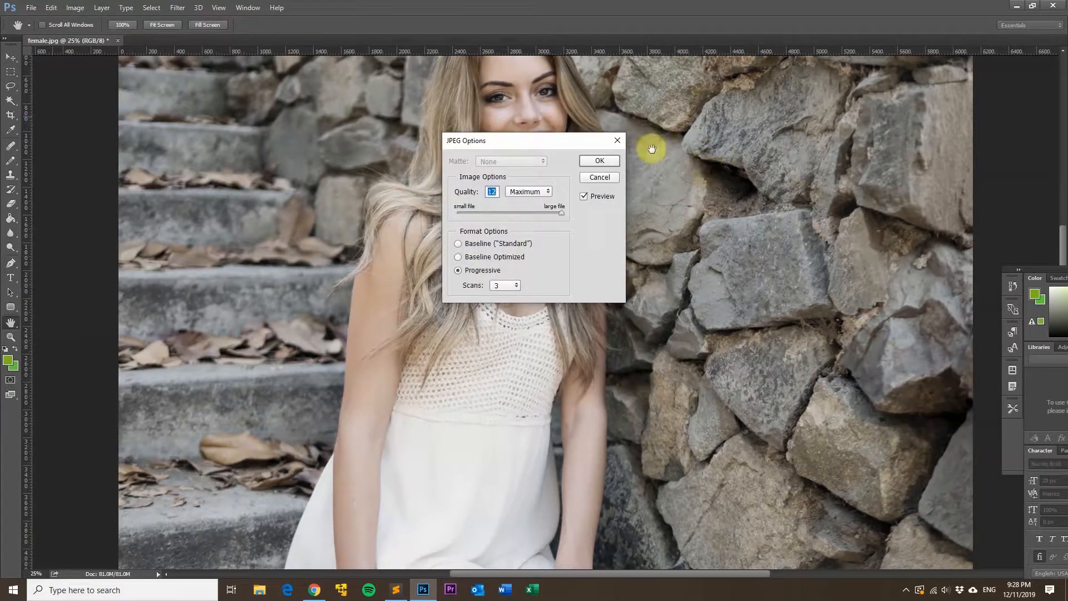
left_click(601, 163)
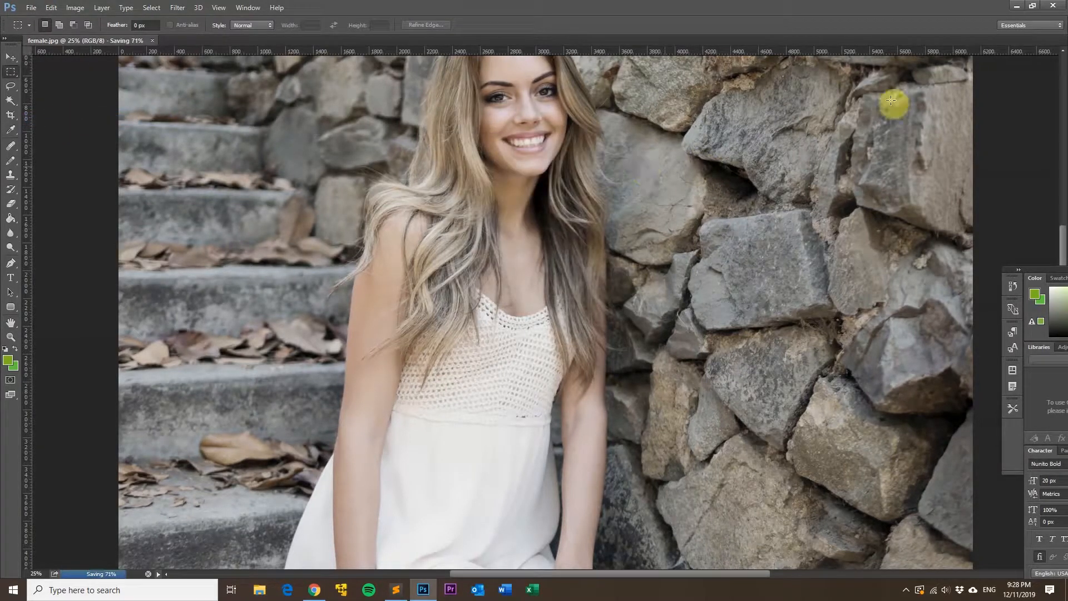
left_click(114, 40)
left_click(1016, 5)
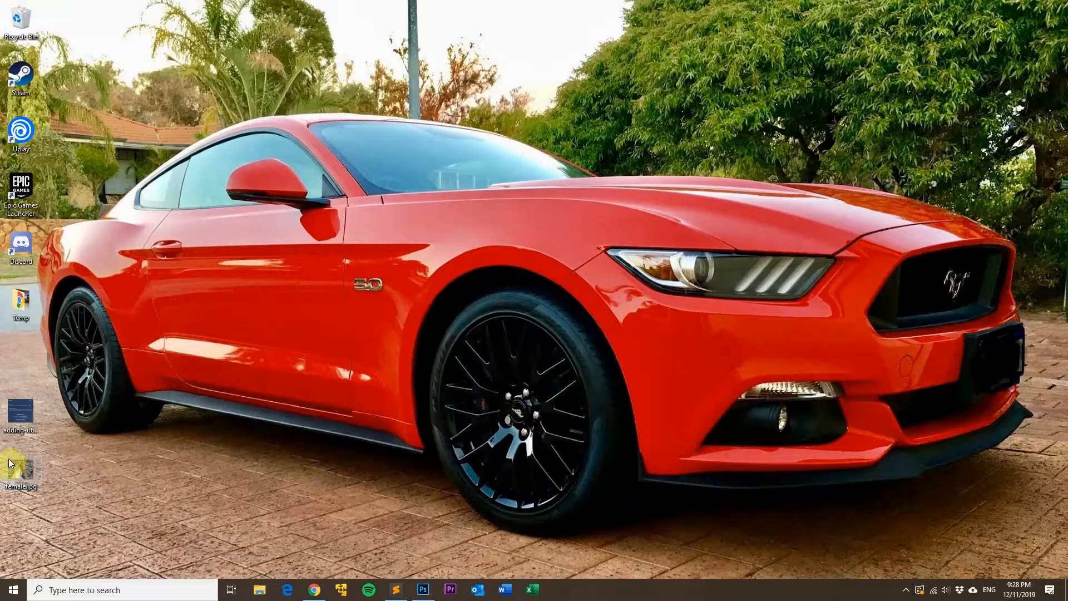
Step: Check the horizontal and vertical resolution in the detailed file properties of female.jpg, leaving the properties unchanged
right_click(18, 475)
left_click(16, 479)
right_click(20, 477)
left_click(62, 472)
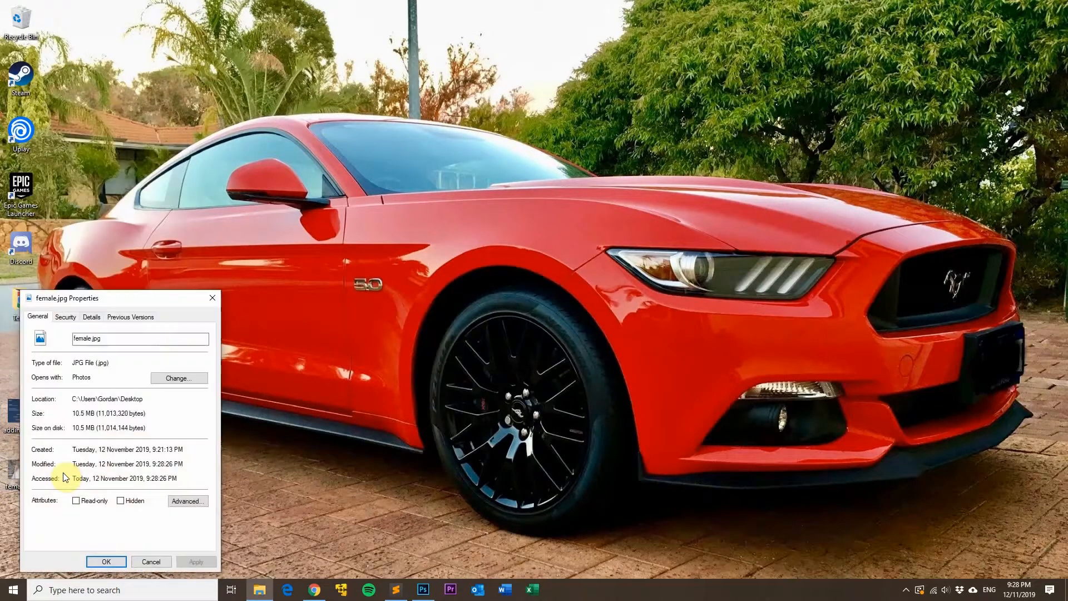
left_click(92, 315)
scroll(143, 409, "down", 4)
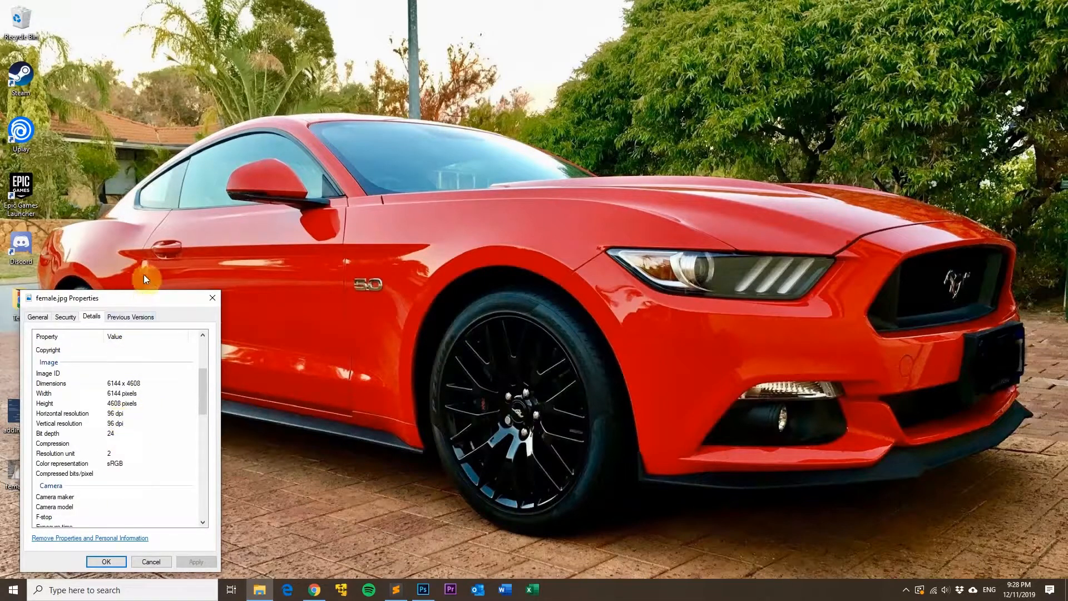
left_click_drag(134, 298, 228, 98)
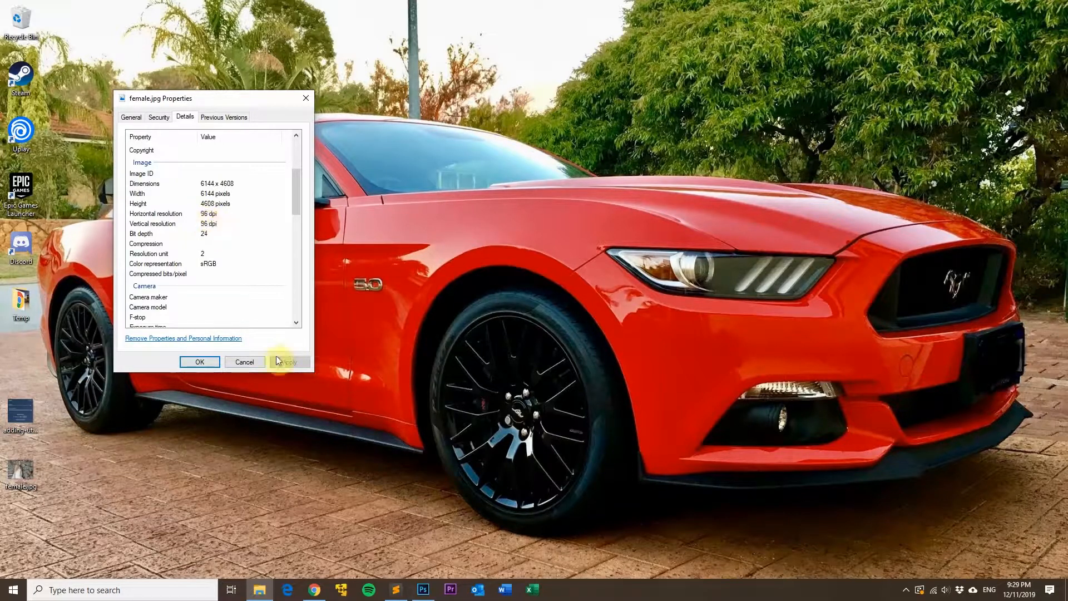
left_click(244, 362)
Step: Switch to Sublime Text and examine the height and width attributes of the img tag on line 76, then return to the desktop
left_click(397, 591)
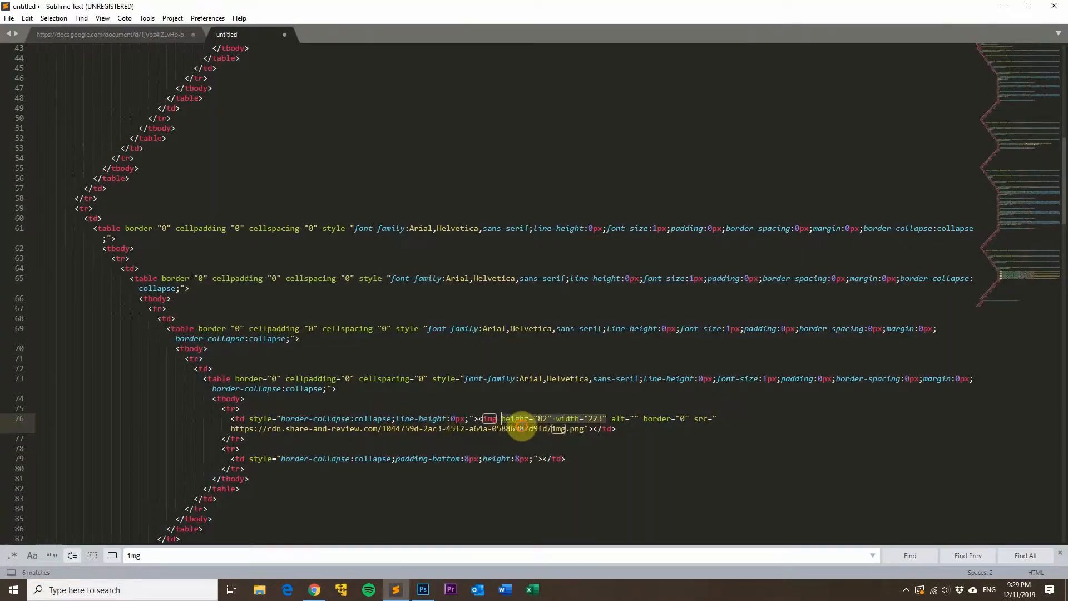
left_click_drag(501, 418, 606, 418)
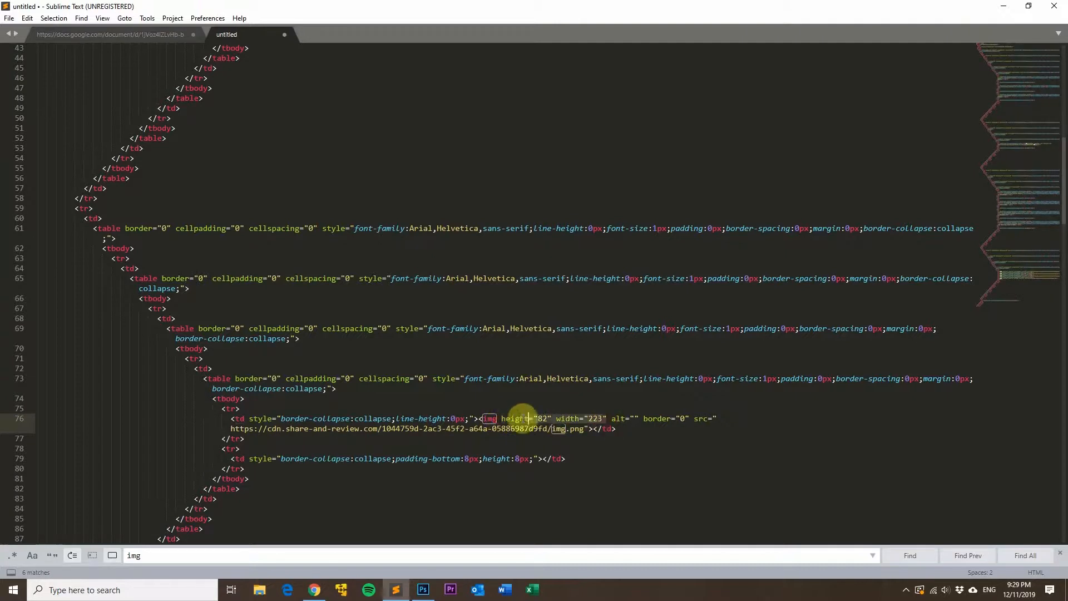
left_click(480, 418)
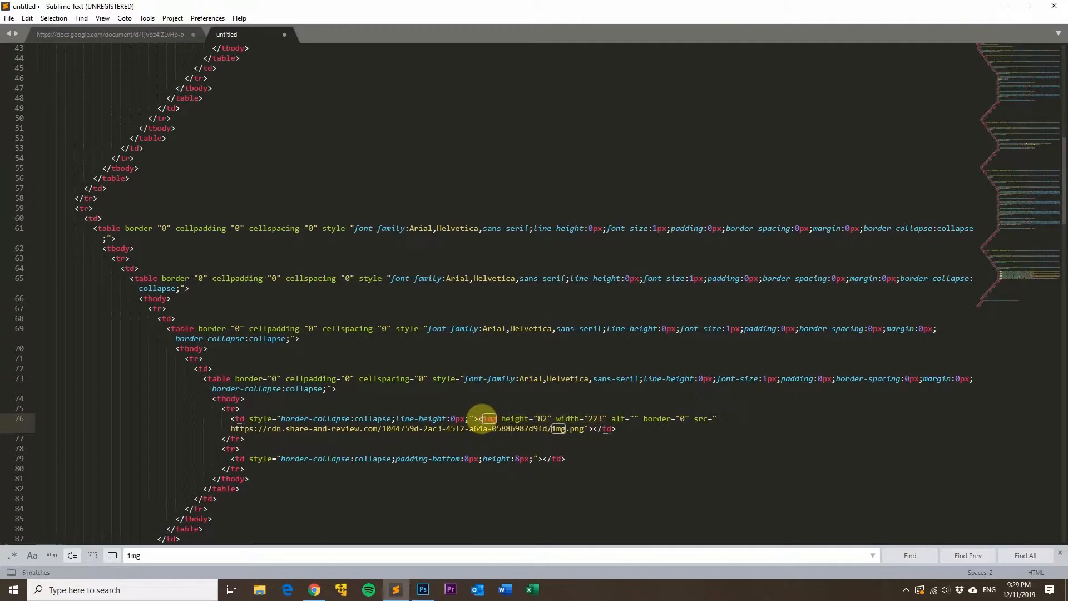
left_click_drag(480, 418, 617, 433)
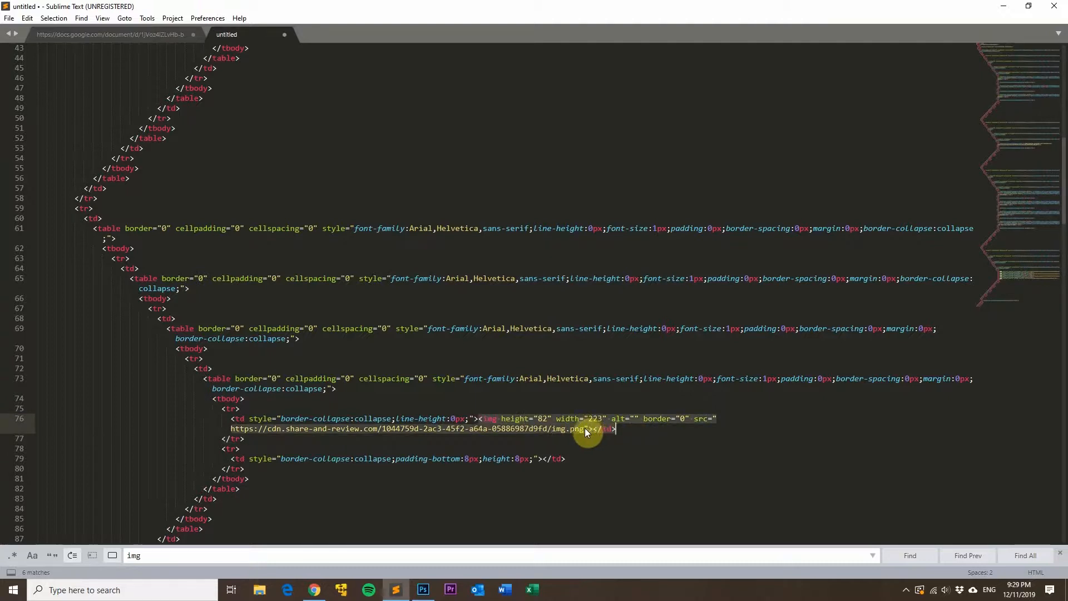
left_click(500, 426)
left_click_drag(501, 419, 602, 421)
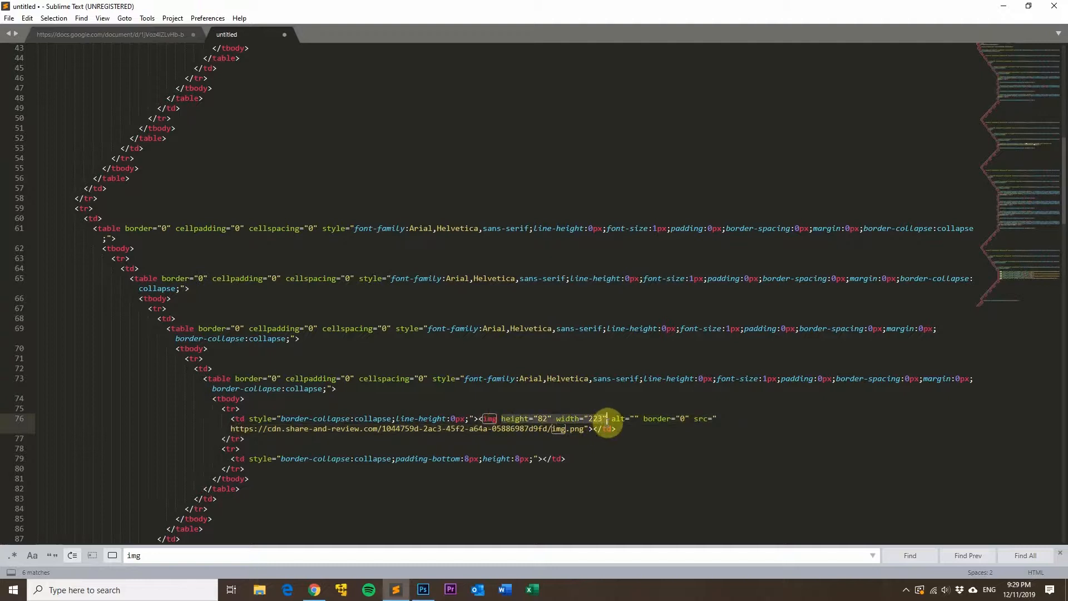
left_click(606, 419)
left_click_drag(606, 419, 502, 418)
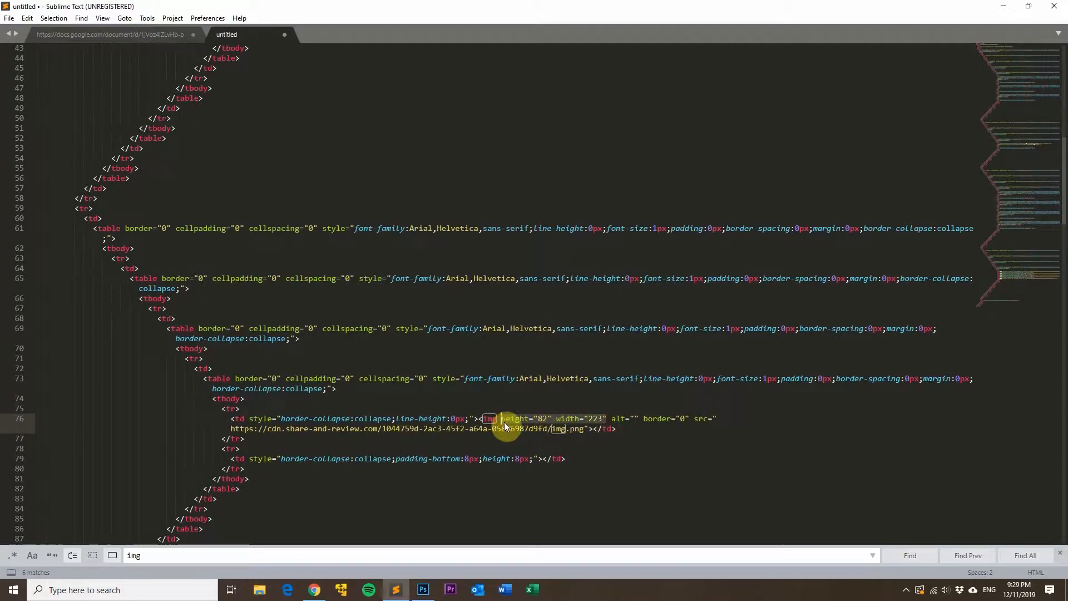
left_click(536, 421)
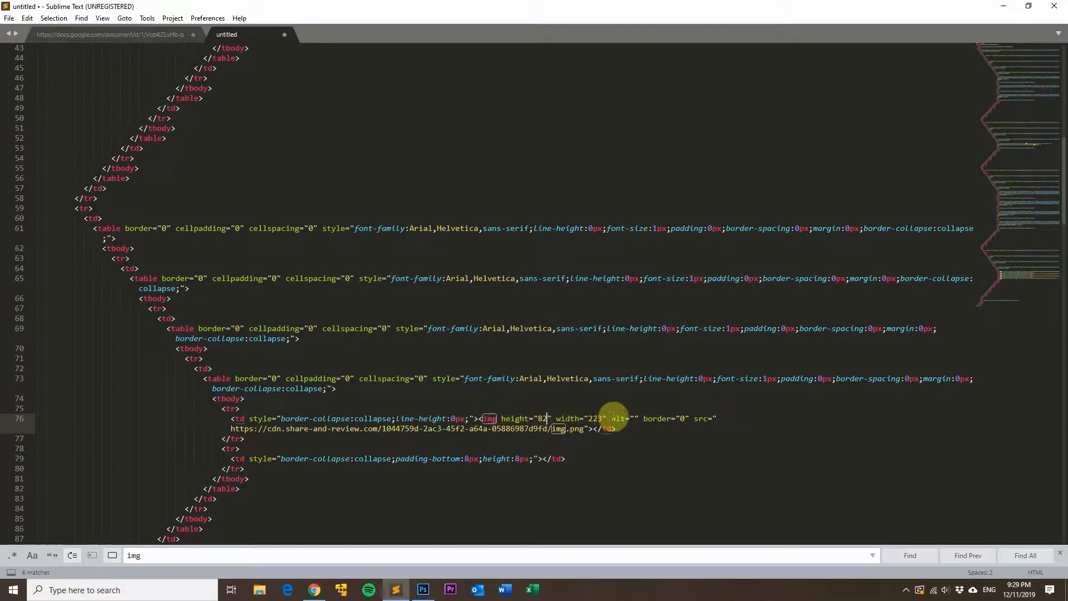
left_click_drag(604, 419, 500, 418)
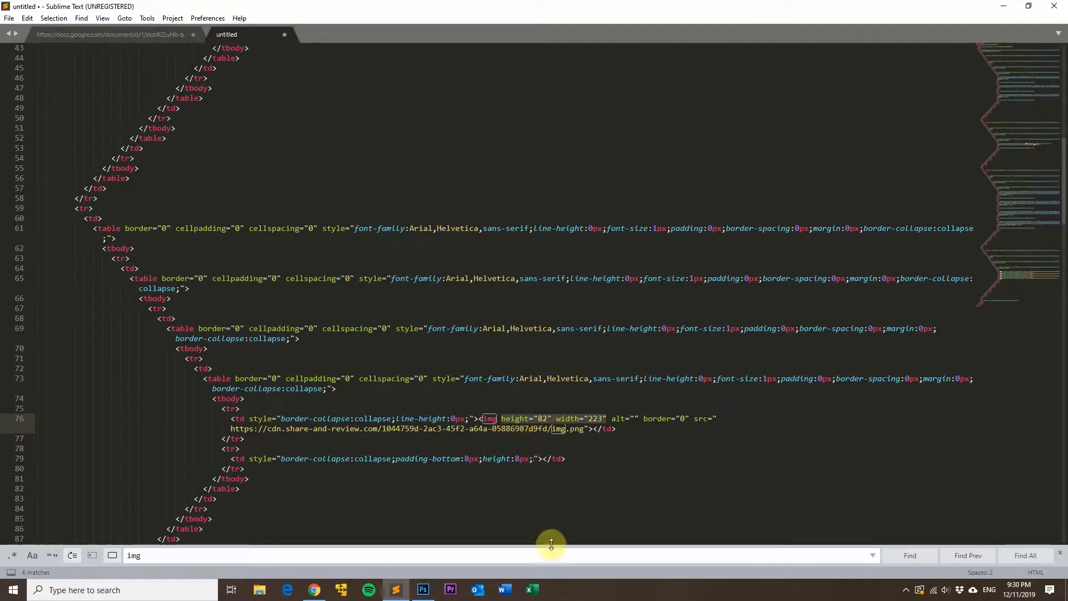
left_click(537, 418)
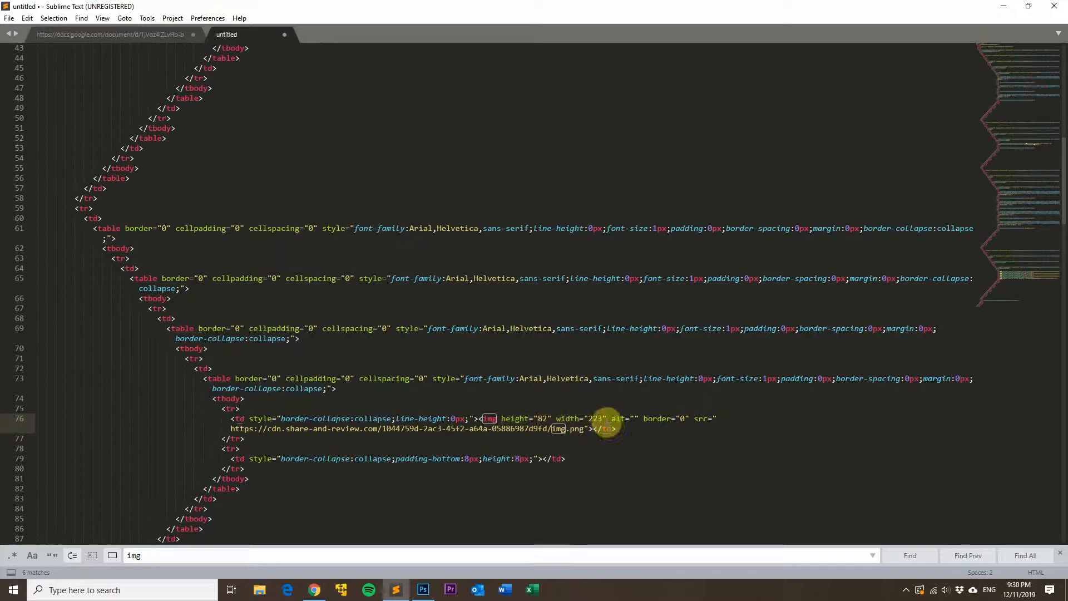
left_click_drag(602, 420, 525, 418)
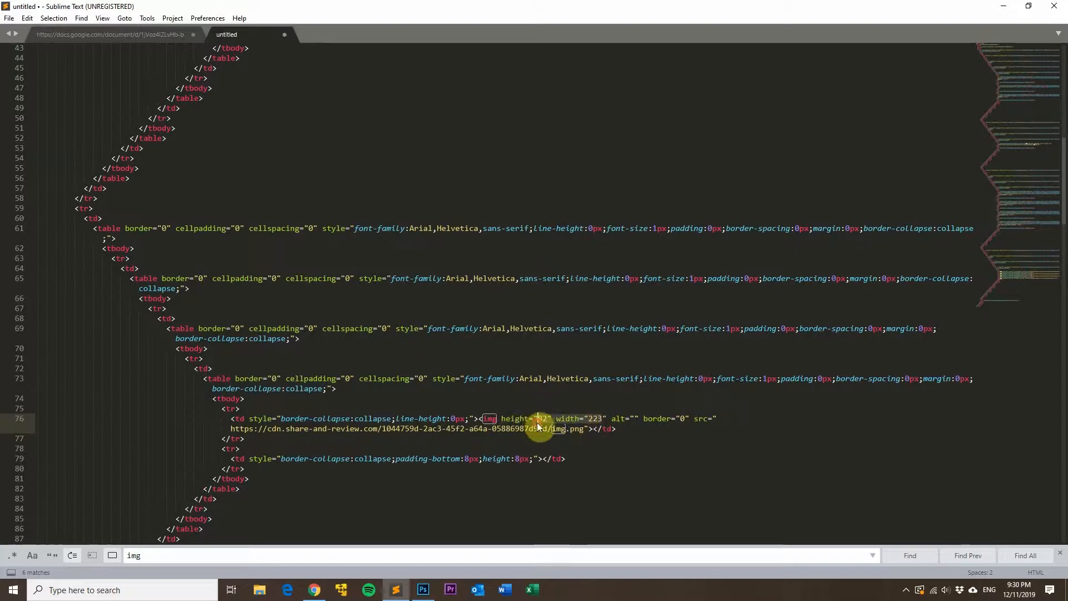
left_click(534, 418)
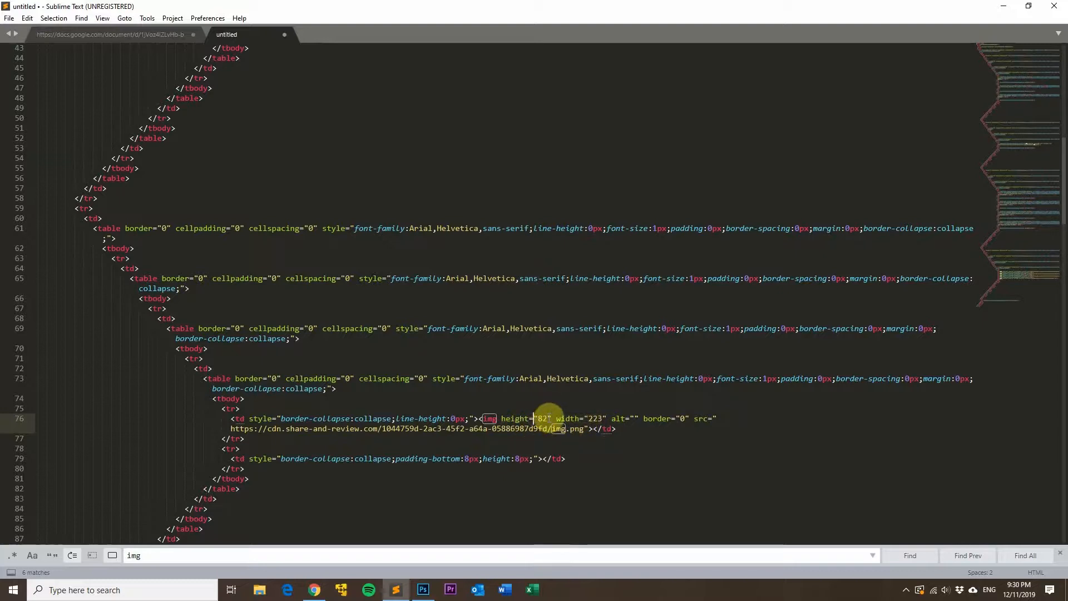
left_click_drag(605, 418, 500, 419)
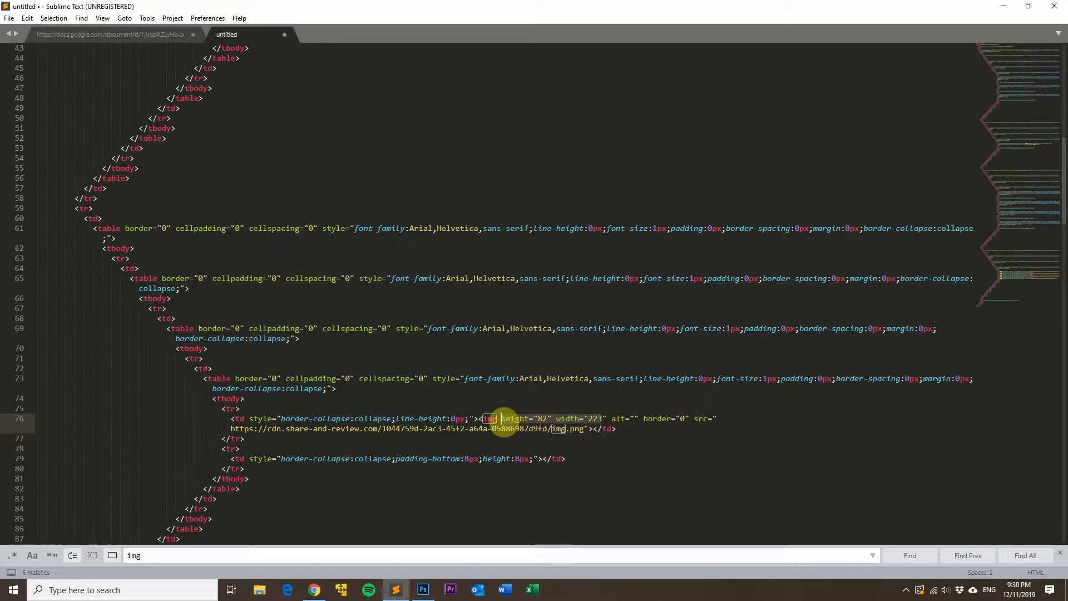
left_click(588, 421)
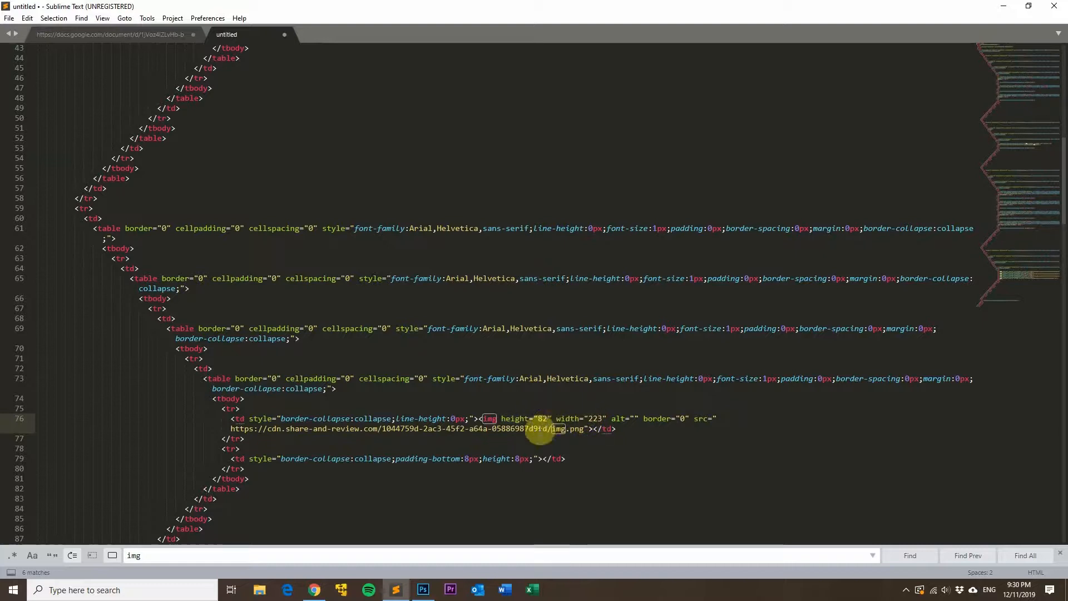
left_click(1004, 6)
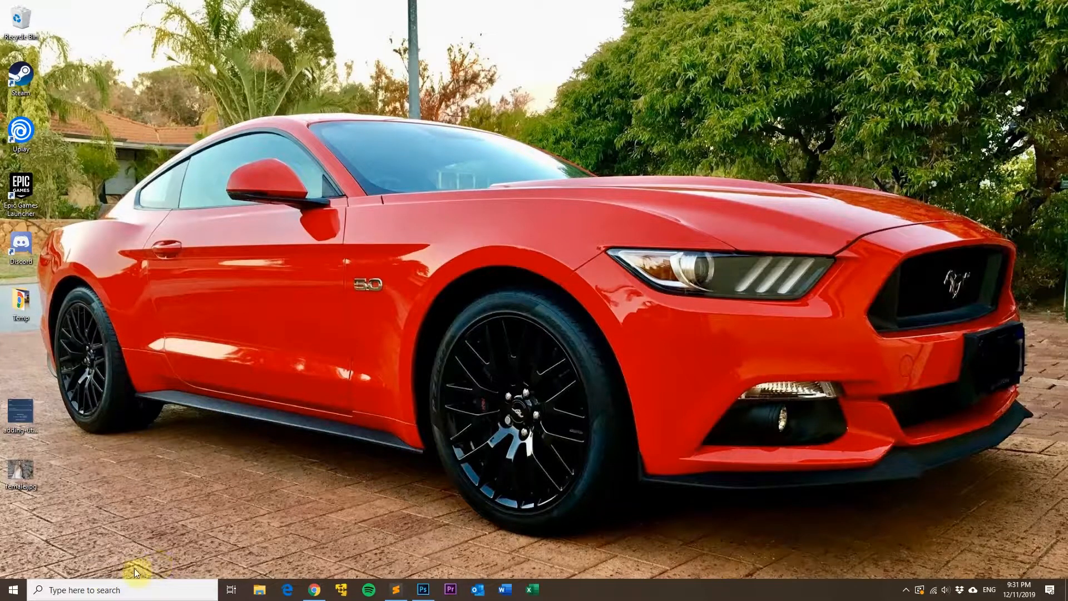
Step: Switch to Gimmio's Email Signature Generator in Chrome, create a new signature and apply the Realtor layout with the Corem Property banner
left_click(314, 589)
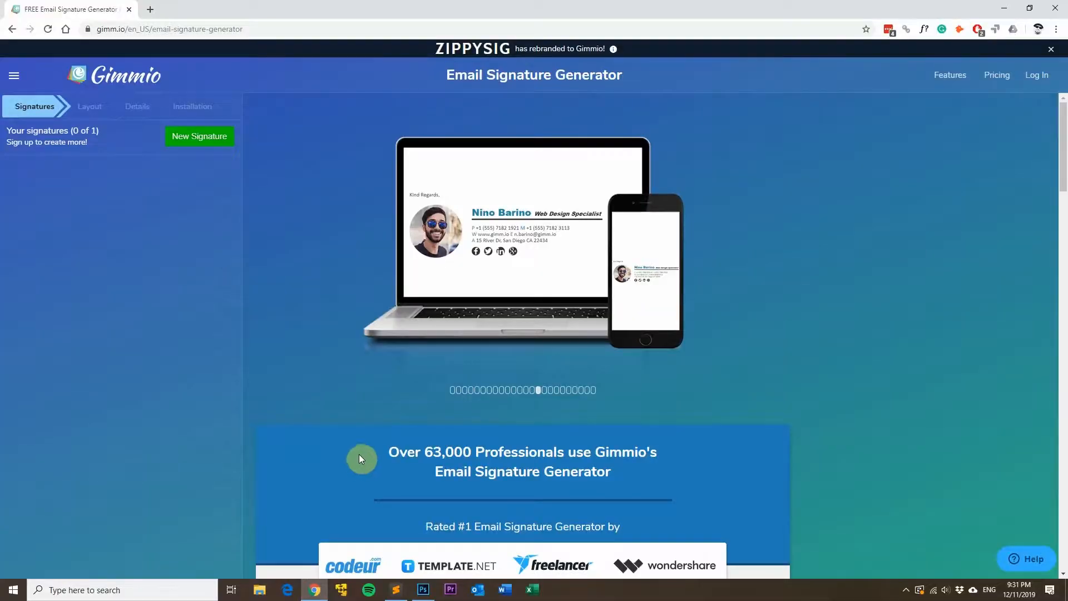
left_click(200, 137)
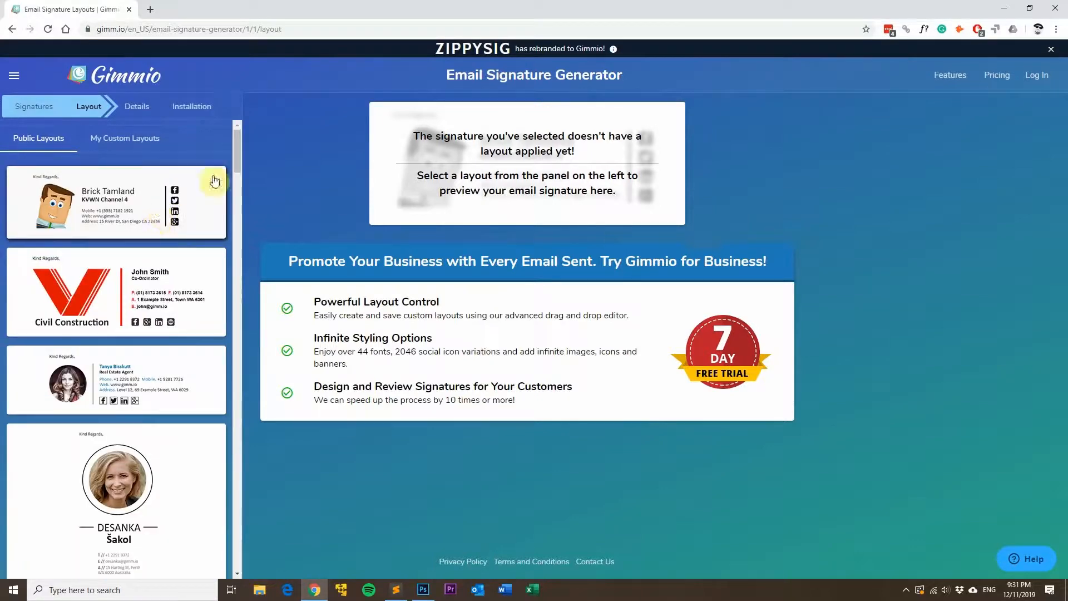
left_click_drag(238, 142, 238, 482)
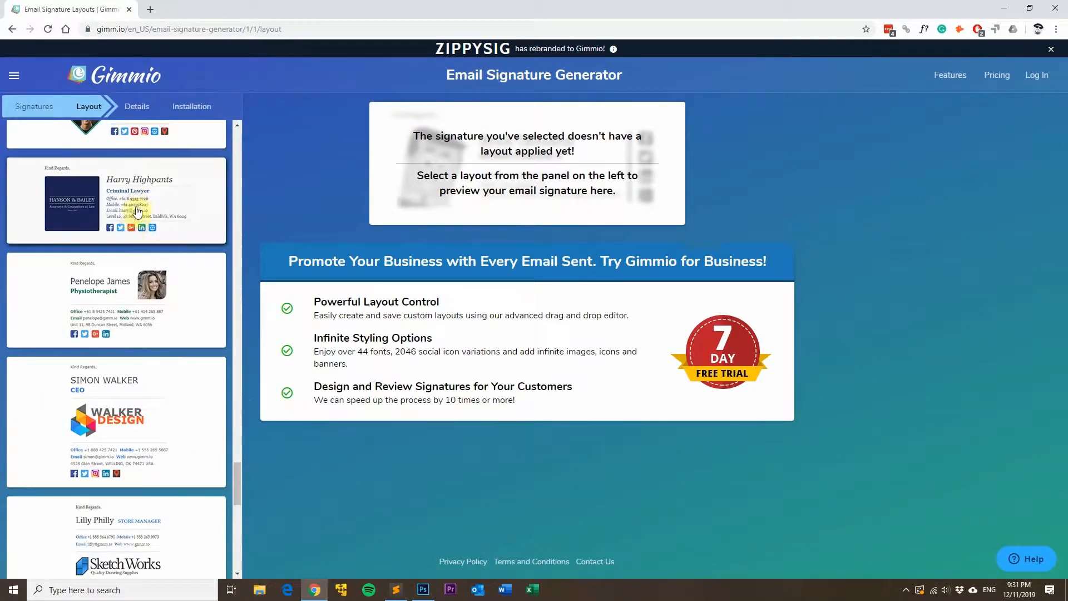
scroll(133, 401, "down", 8)
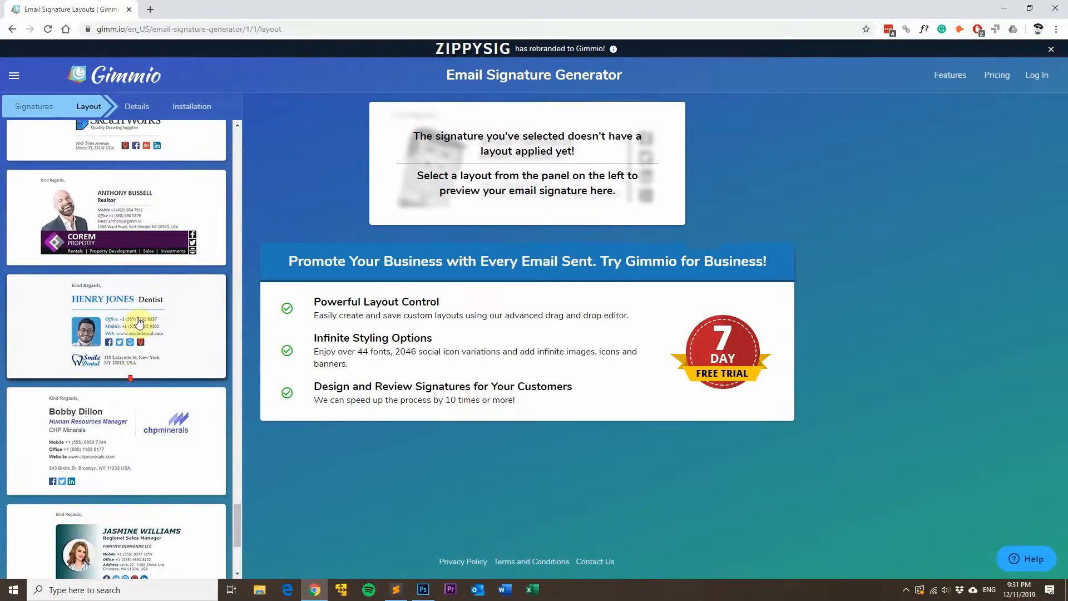
left_click(134, 214)
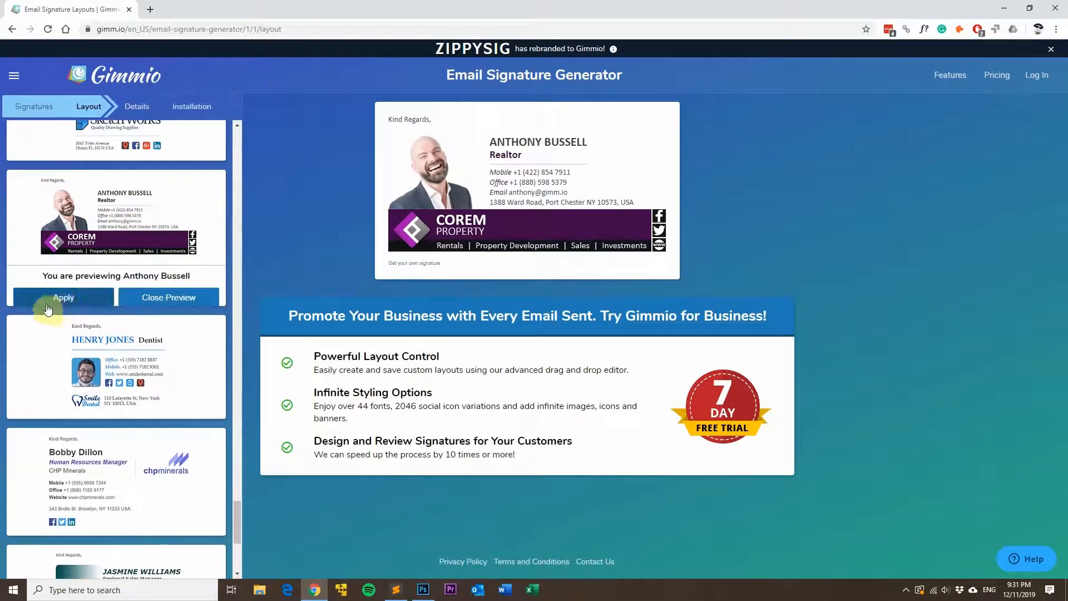
left_click(64, 299)
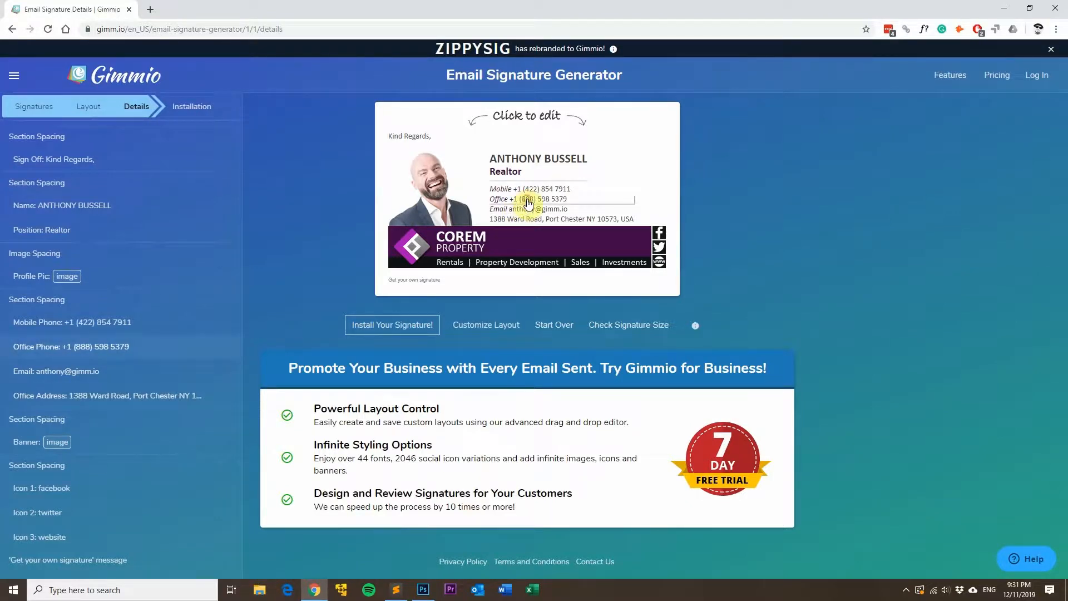
Step: Open the signature's Office Phone field and examine the style and spacing options for the field and its tag
left_click(533, 202)
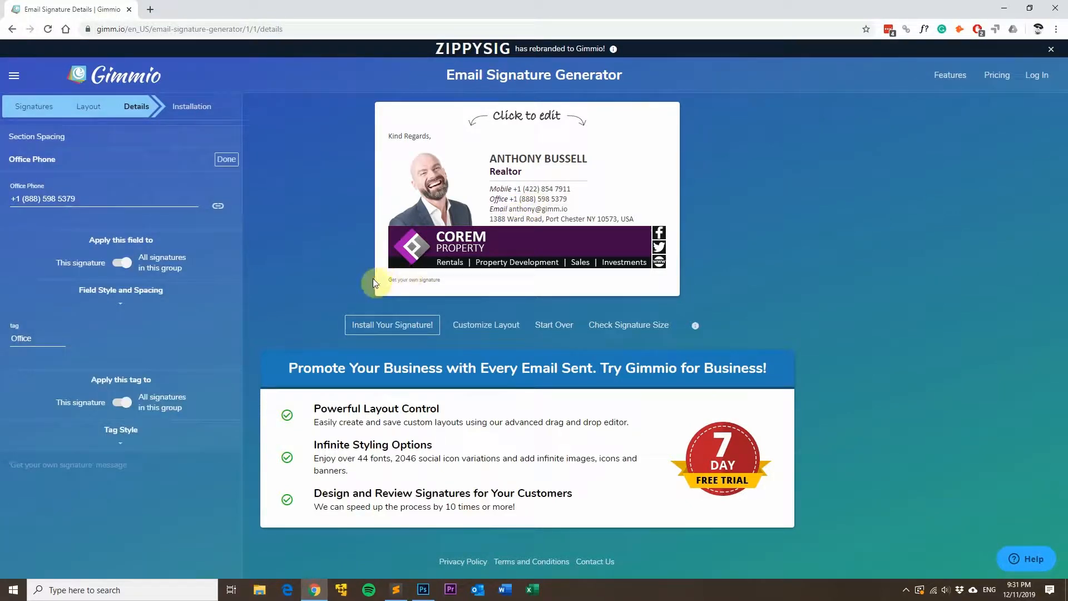
mouse_move(89, 254)
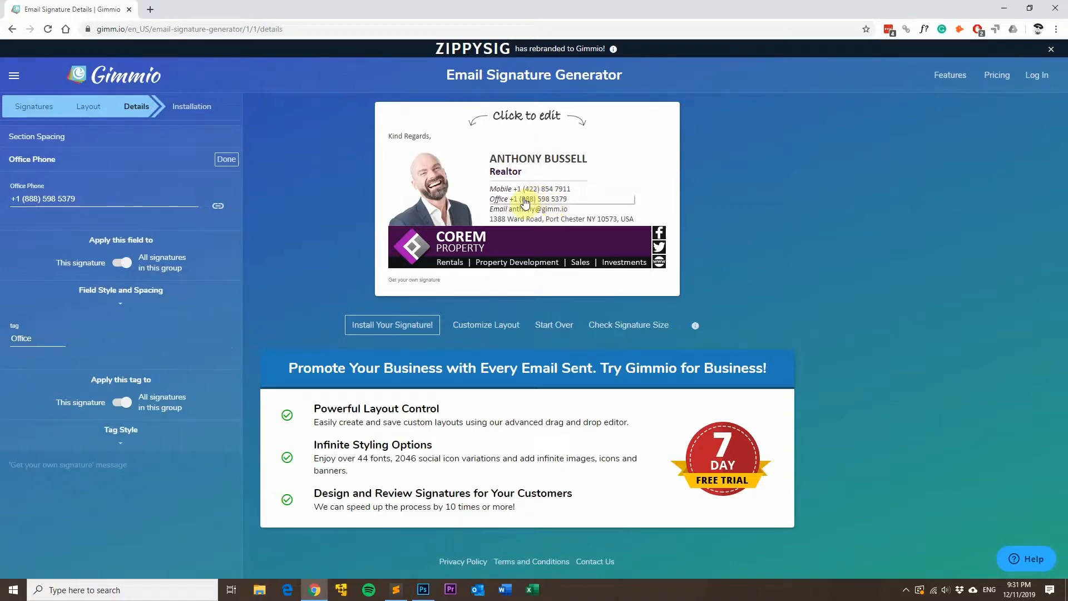
mouse_move(153, 411)
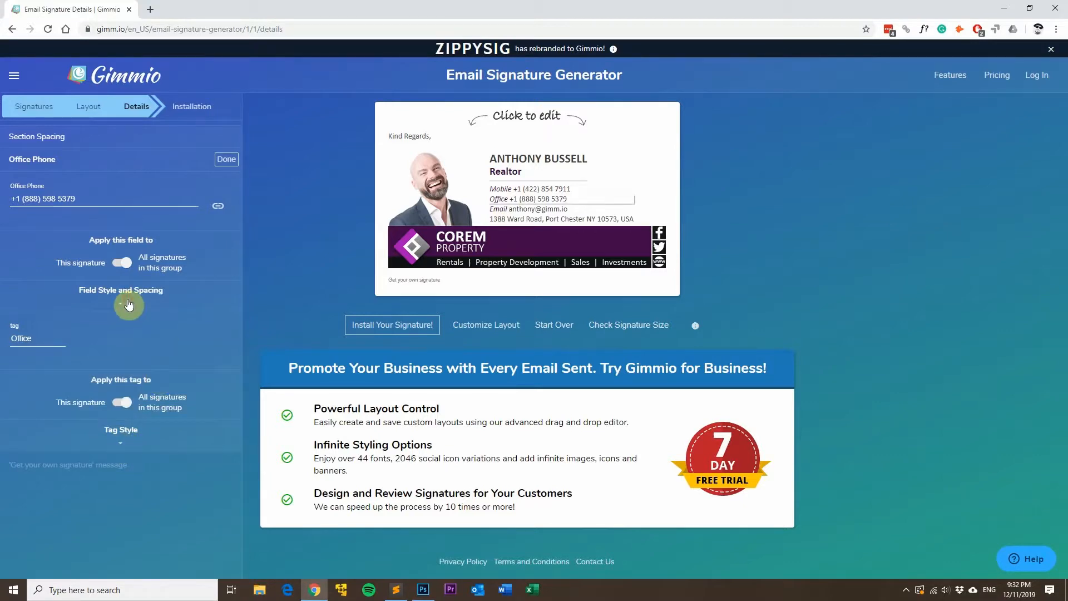
left_click(131, 302)
scroll(158, 418, "down", 1)
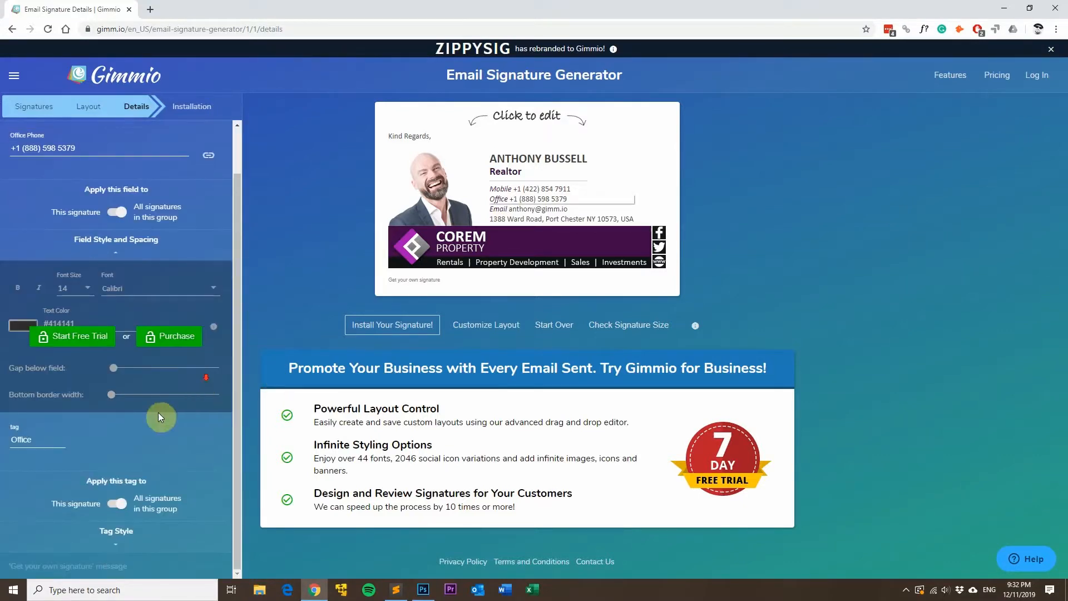
left_click(118, 544)
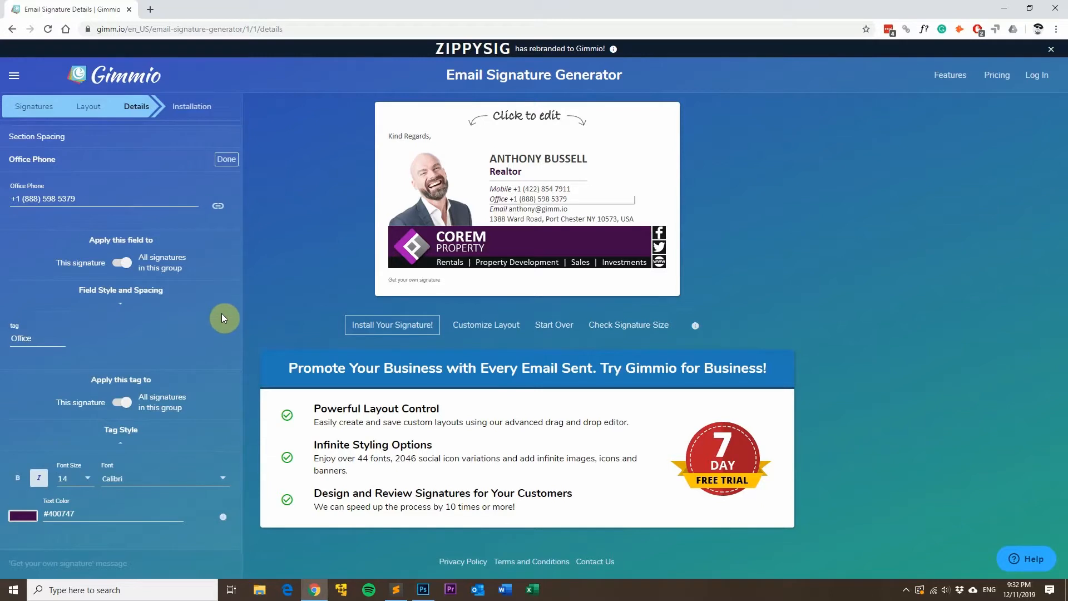